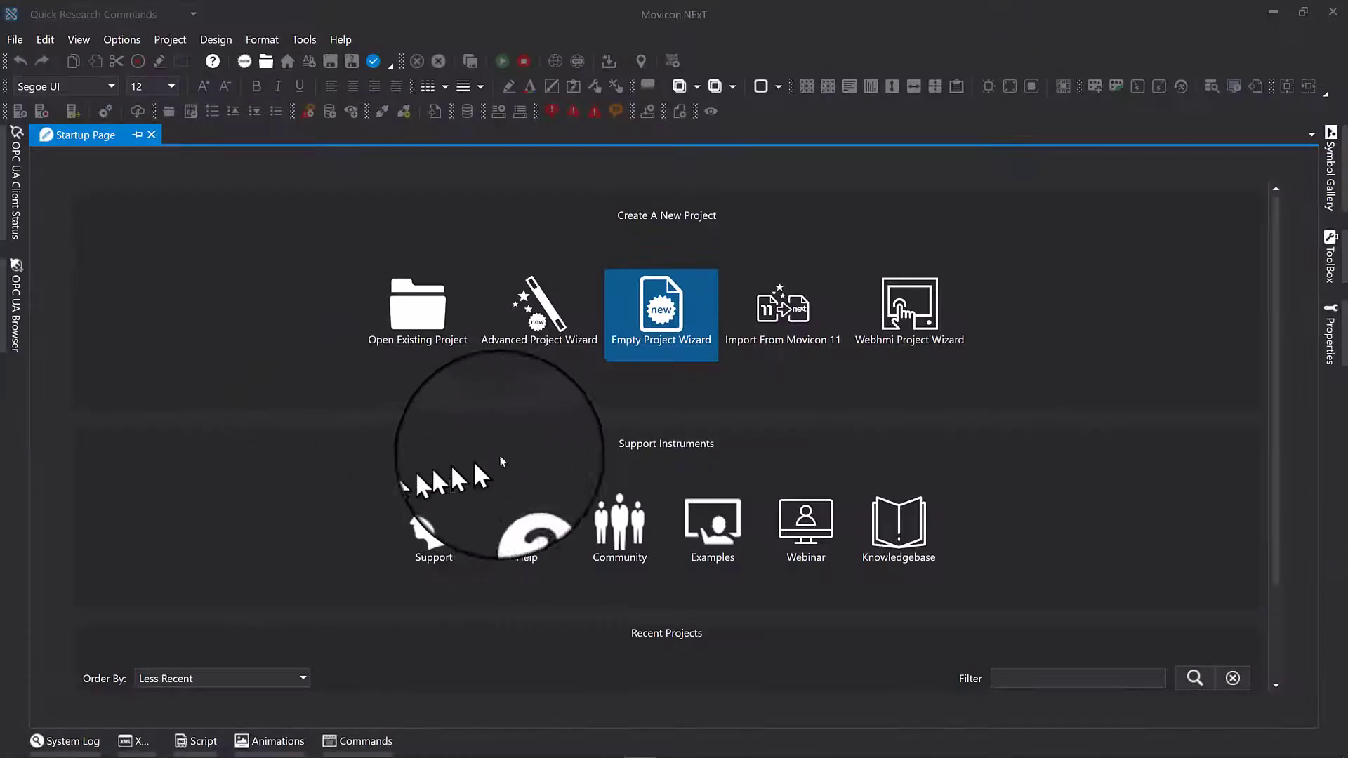
- Create an empty local project named Historian with the Empty Project Wizard
left_click(659, 332)
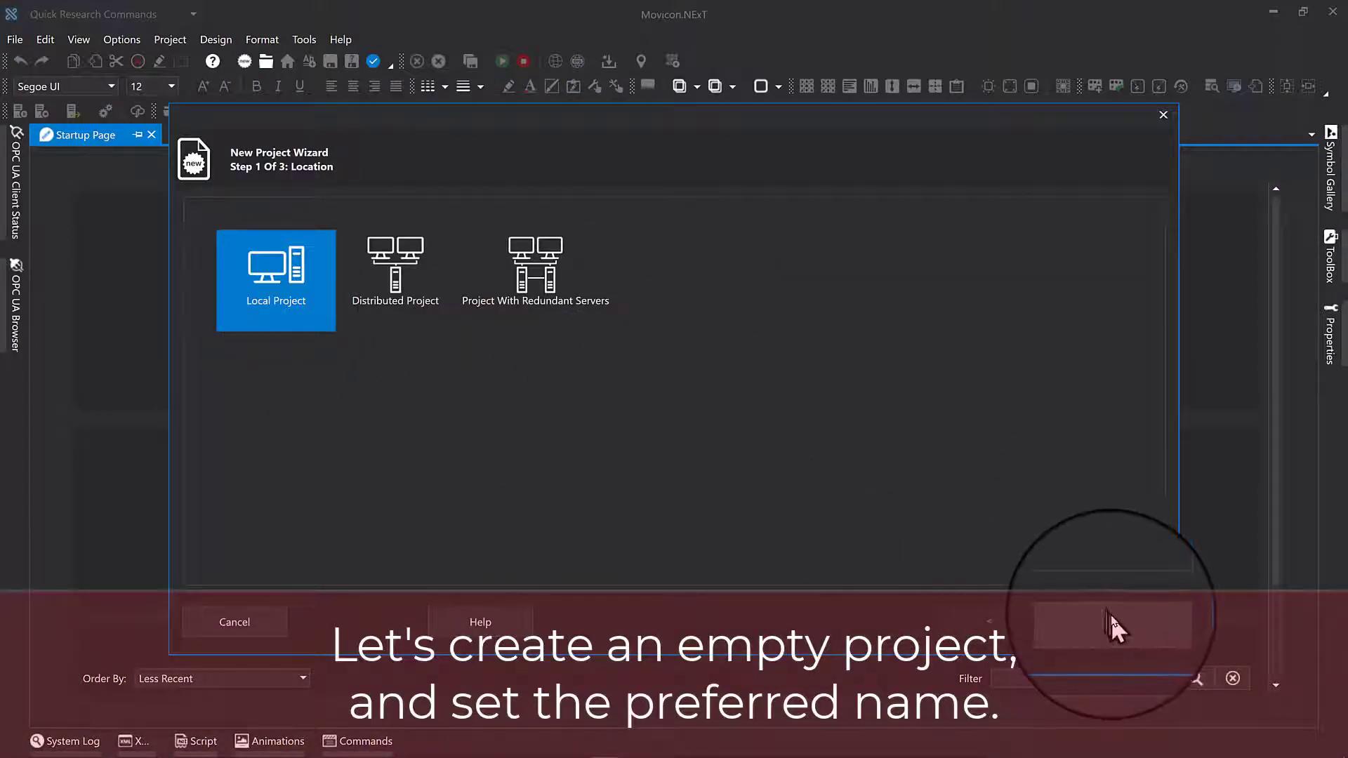
left_click(1112, 621)
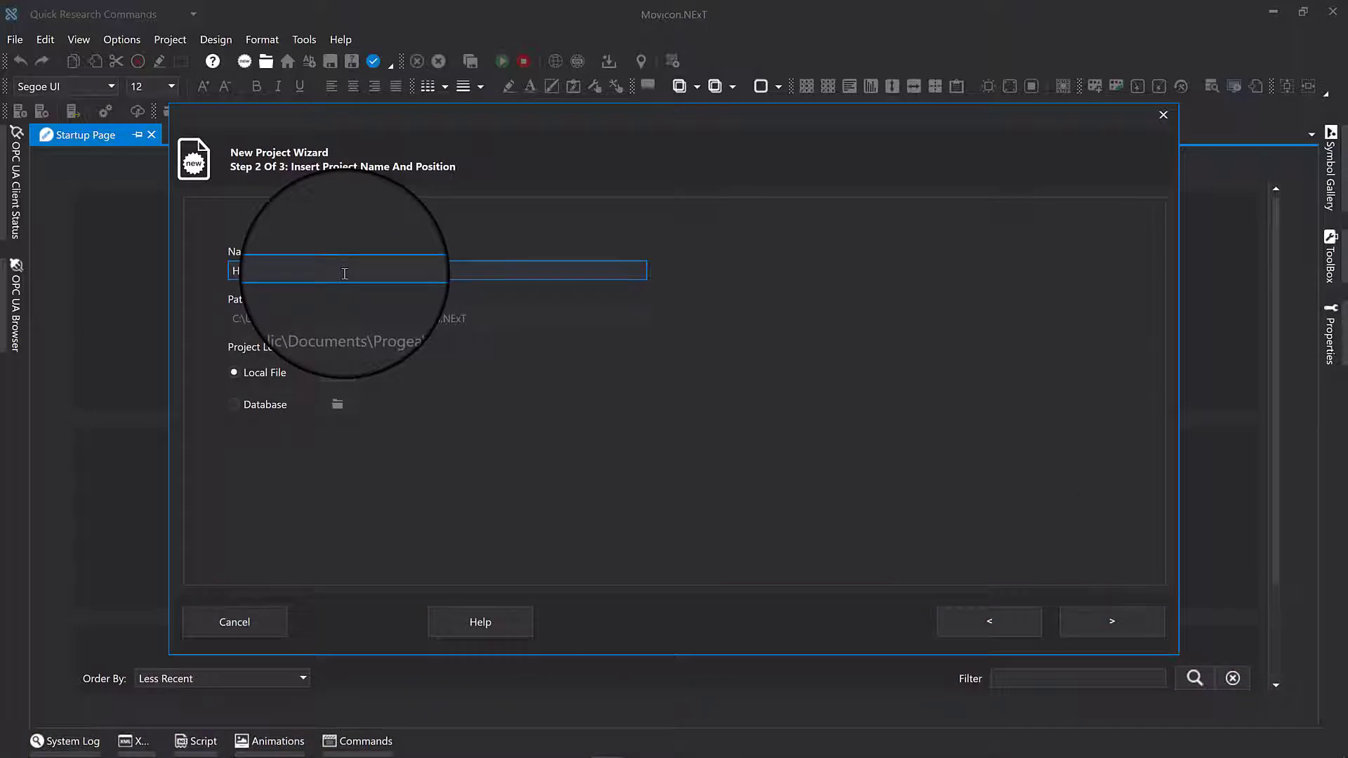
type("HelloWorld")
left_click(1114, 620)
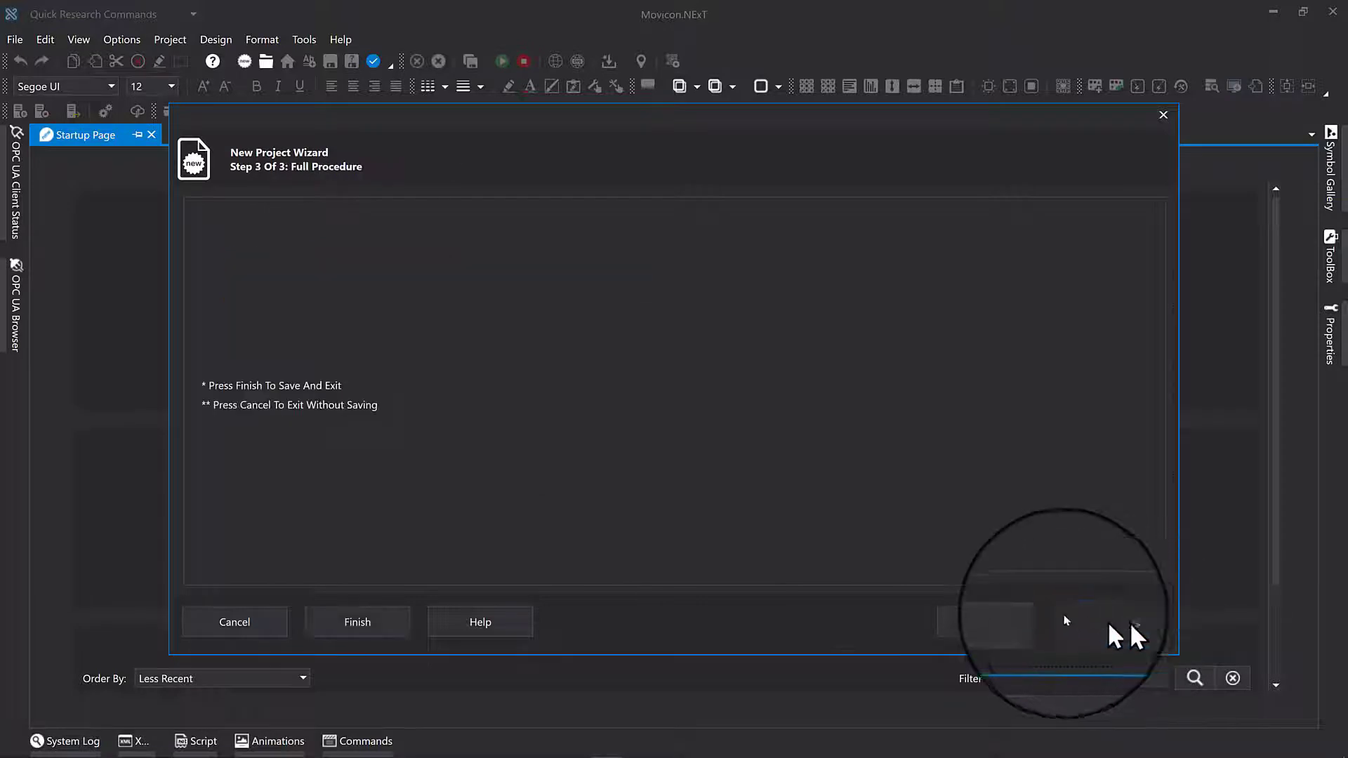
left_click(382, 623)
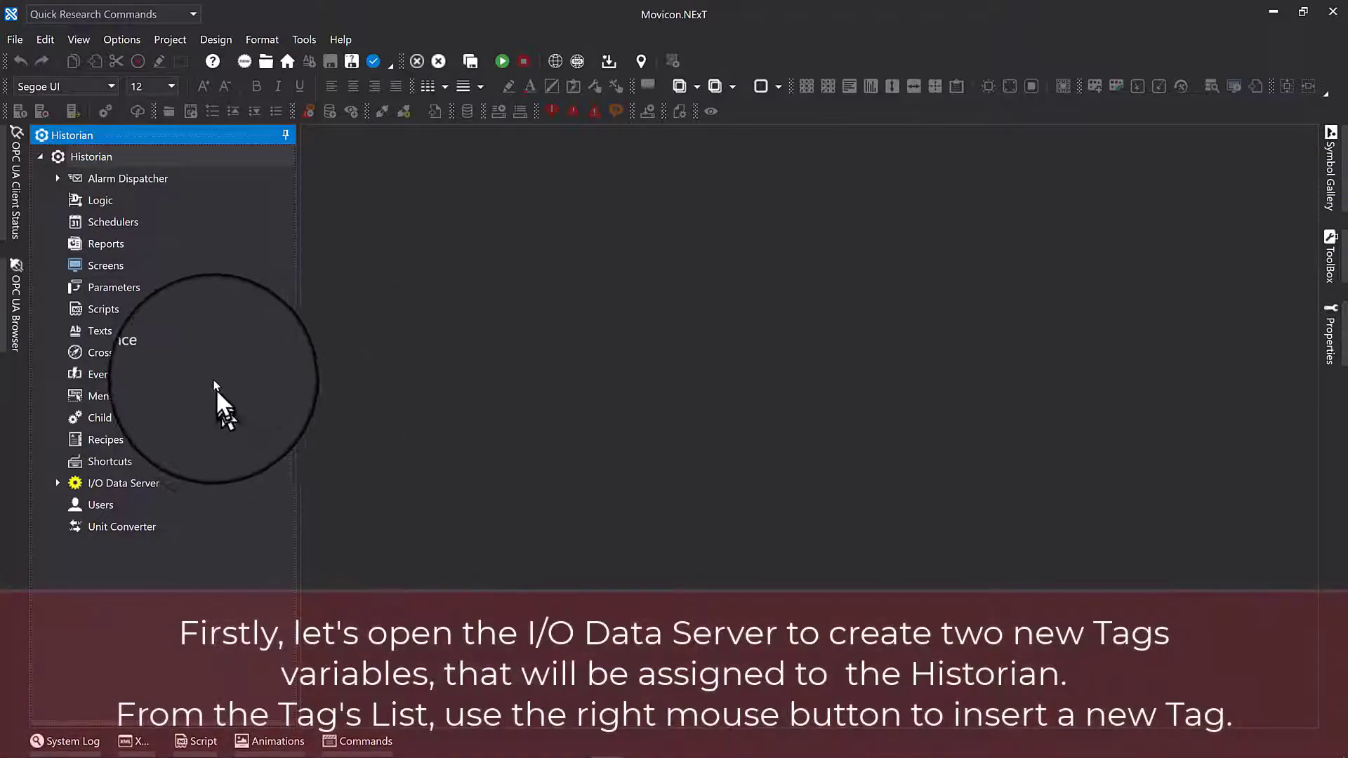
- Add a new tag to the I/O Data Server Tag List and name it TEST1
double_click(112, 485)
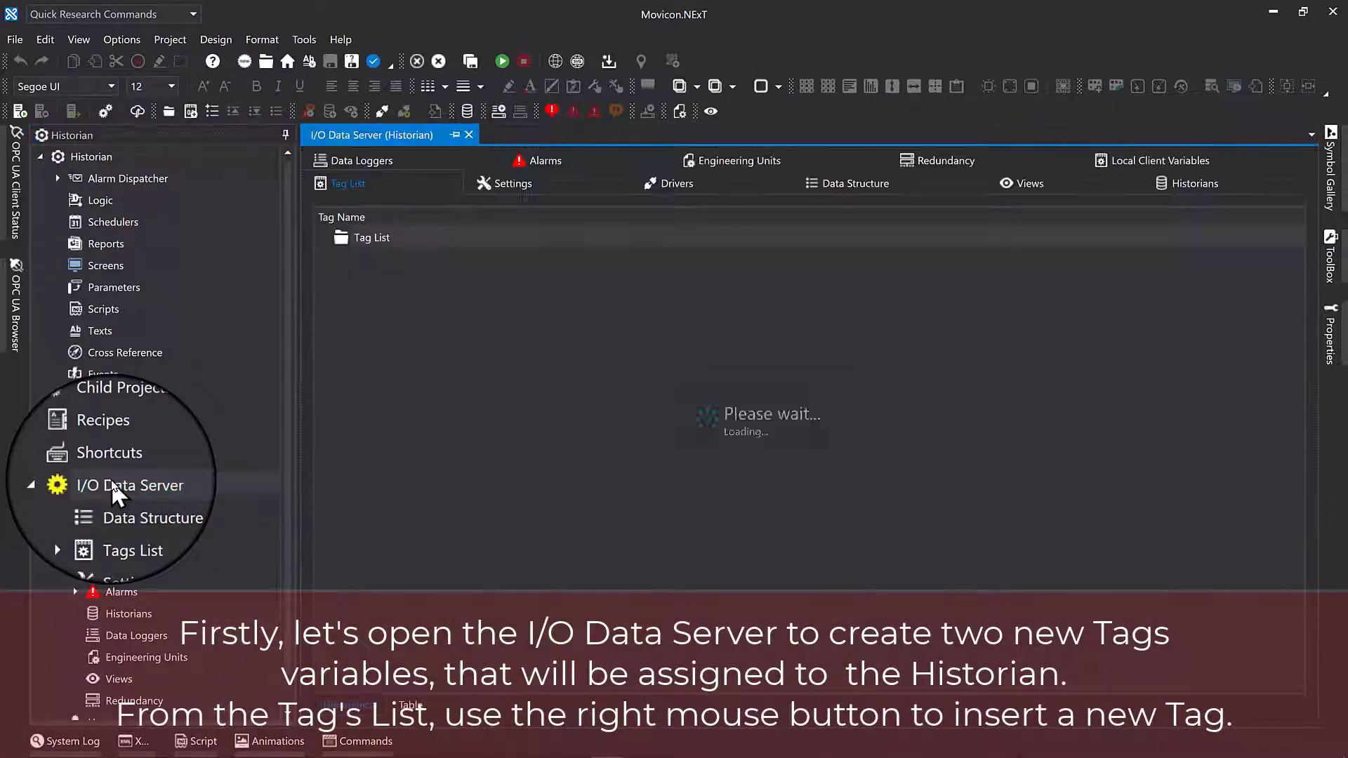
left_click(407, 242)
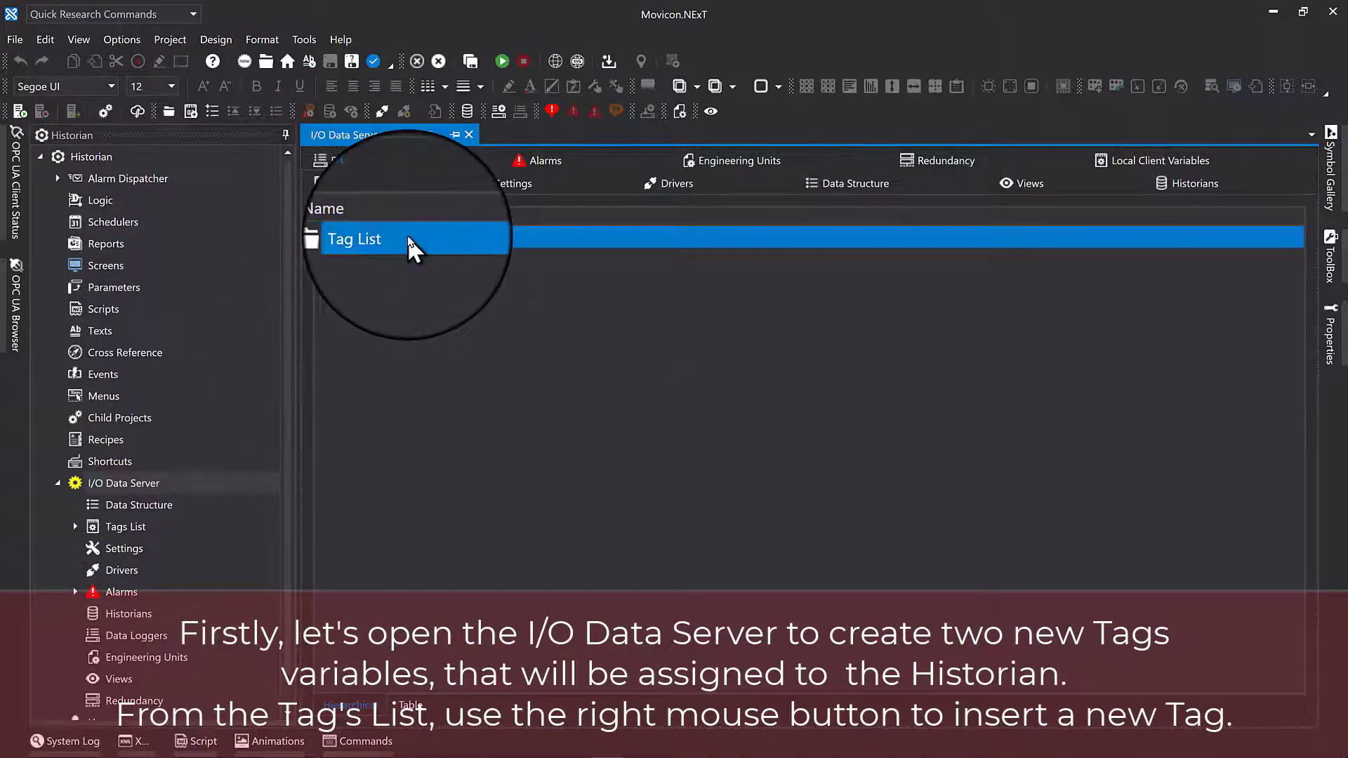
right_click(408, 243)
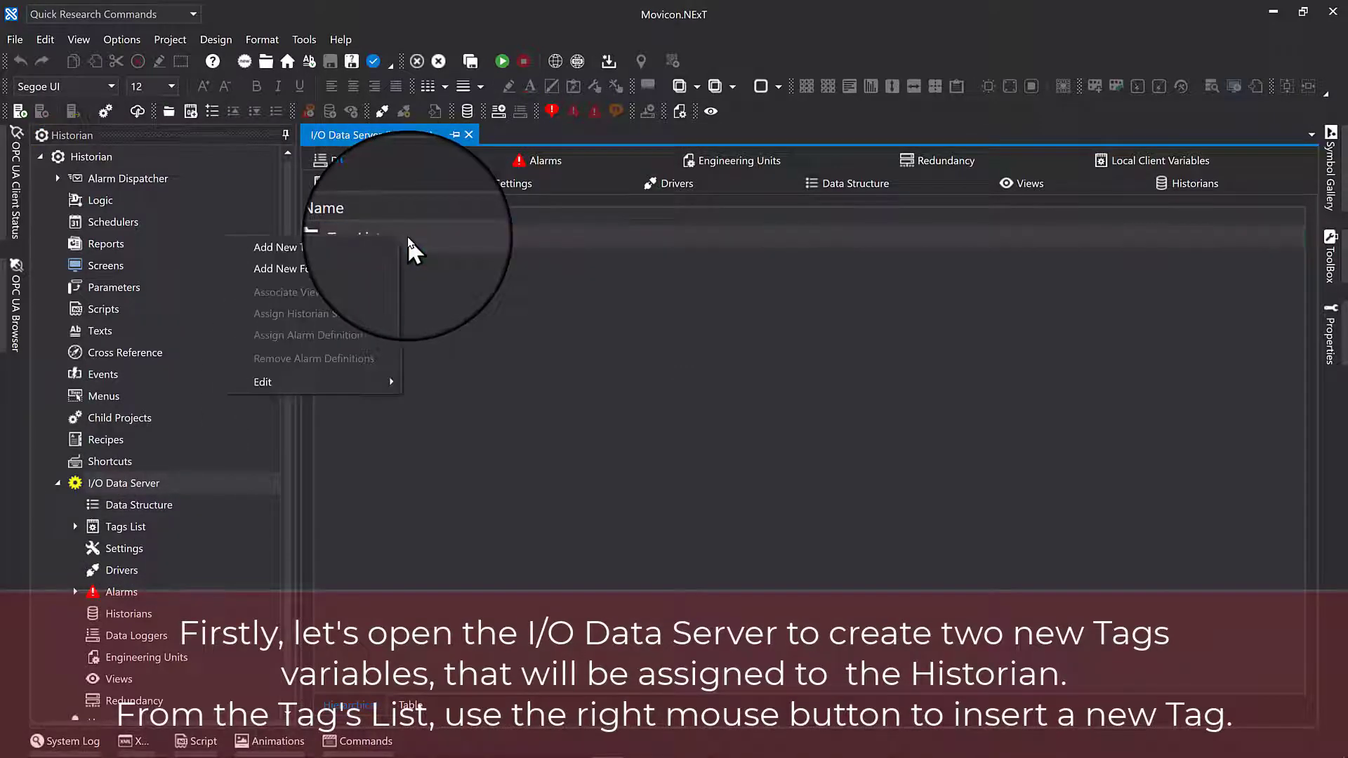
left_click(372, 249)
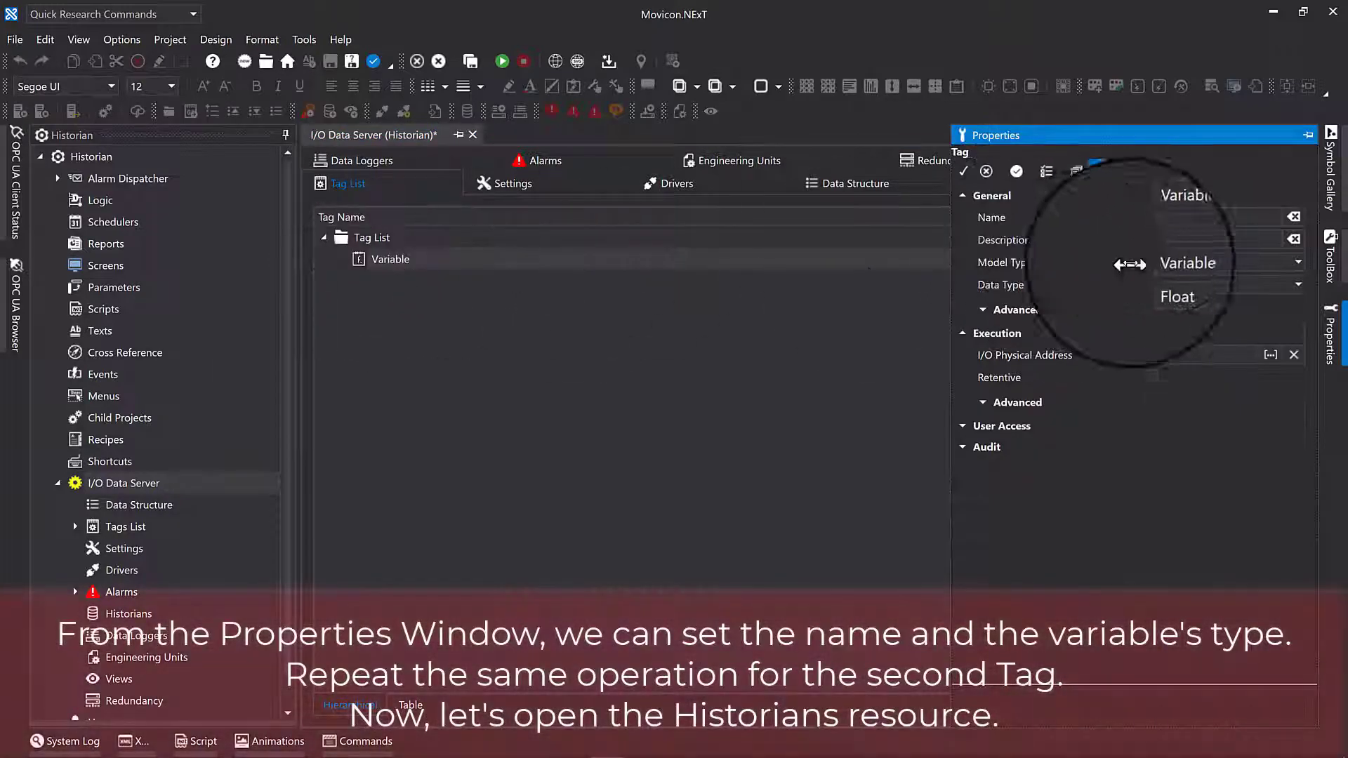
double_click(1142, 223)
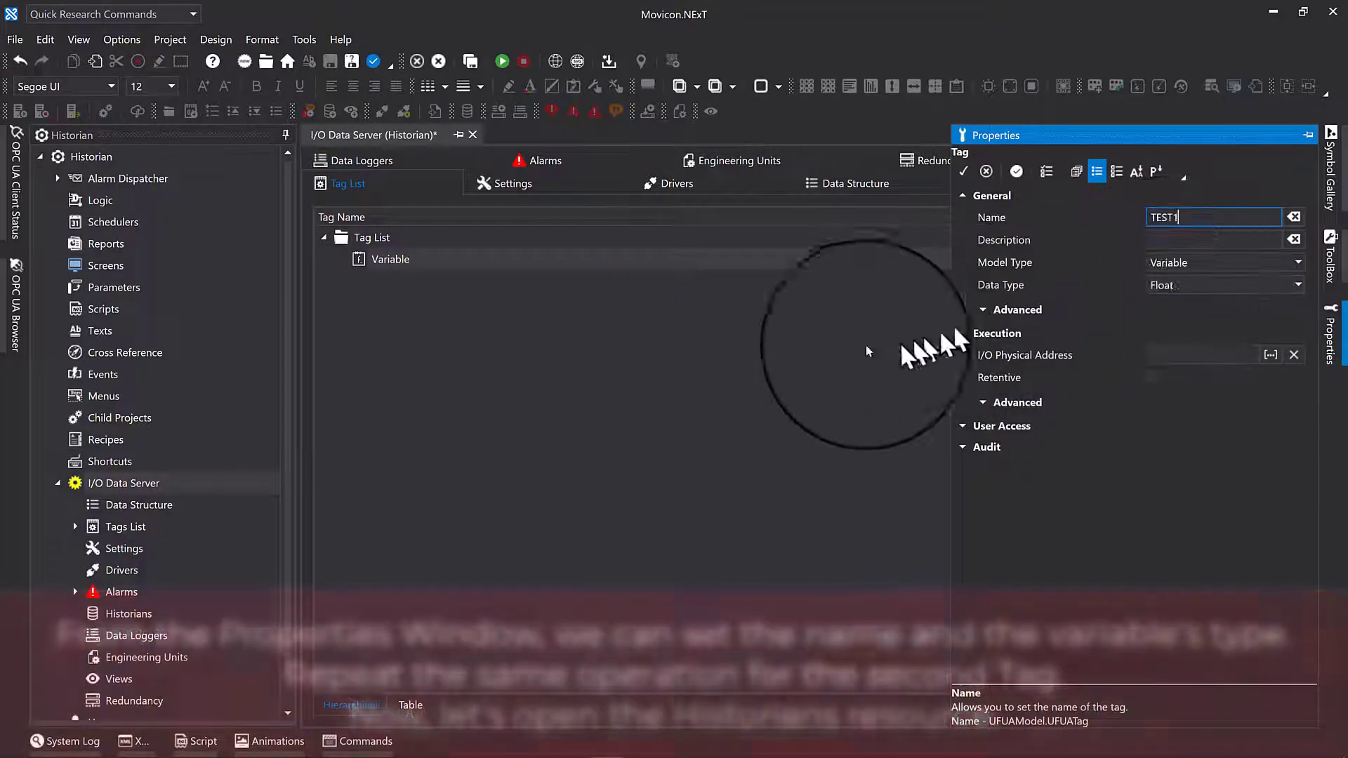
left_click(724, 341)
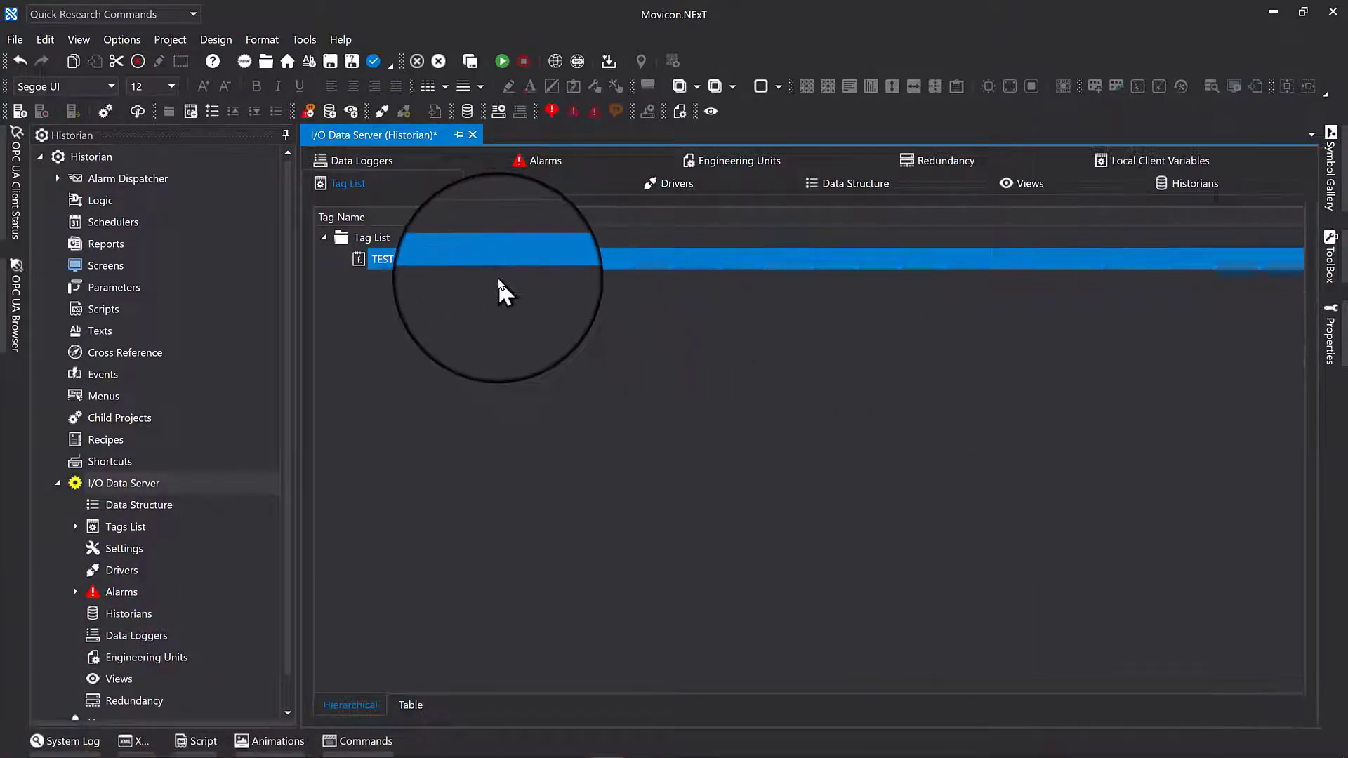
- Add a second tag, TEST2, and set its data type to Float
right_click(393, 260)
left_click(397, 301)
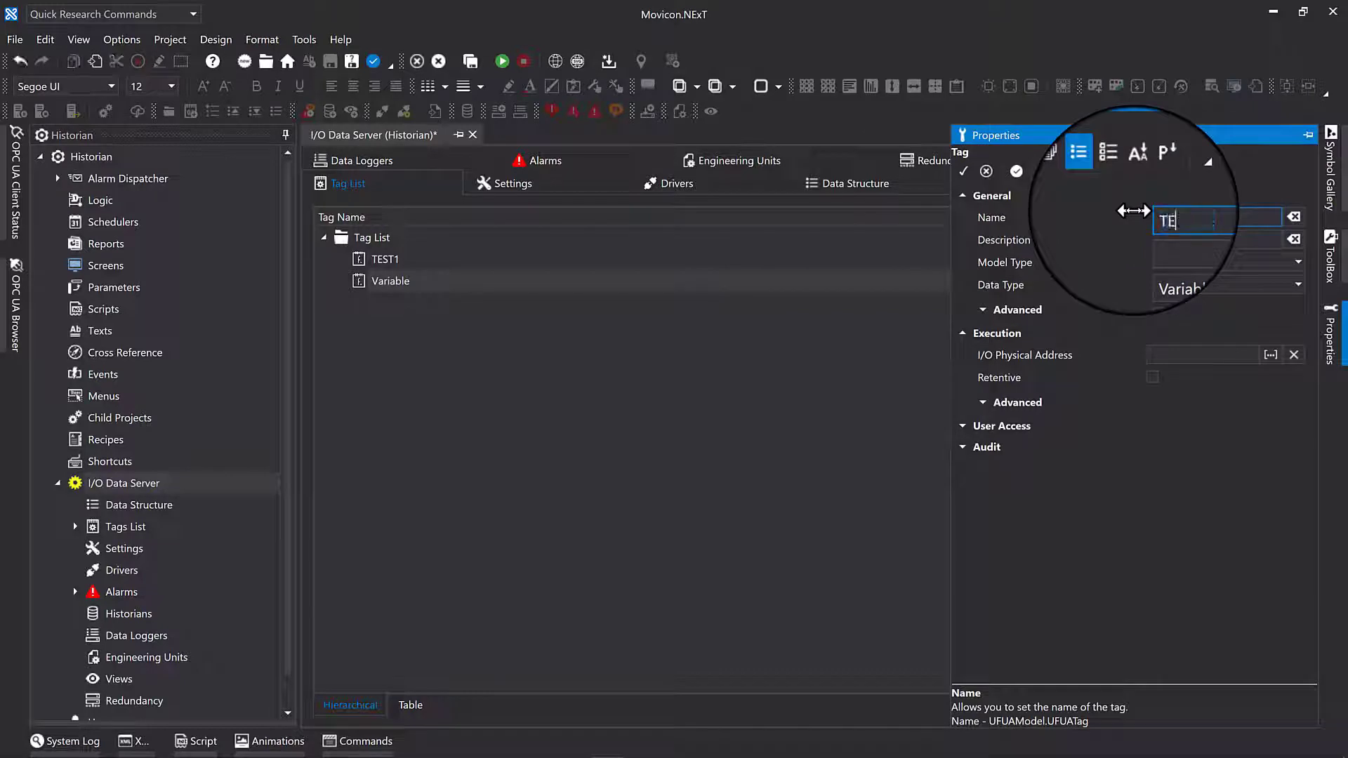
left_click(1194, 285)
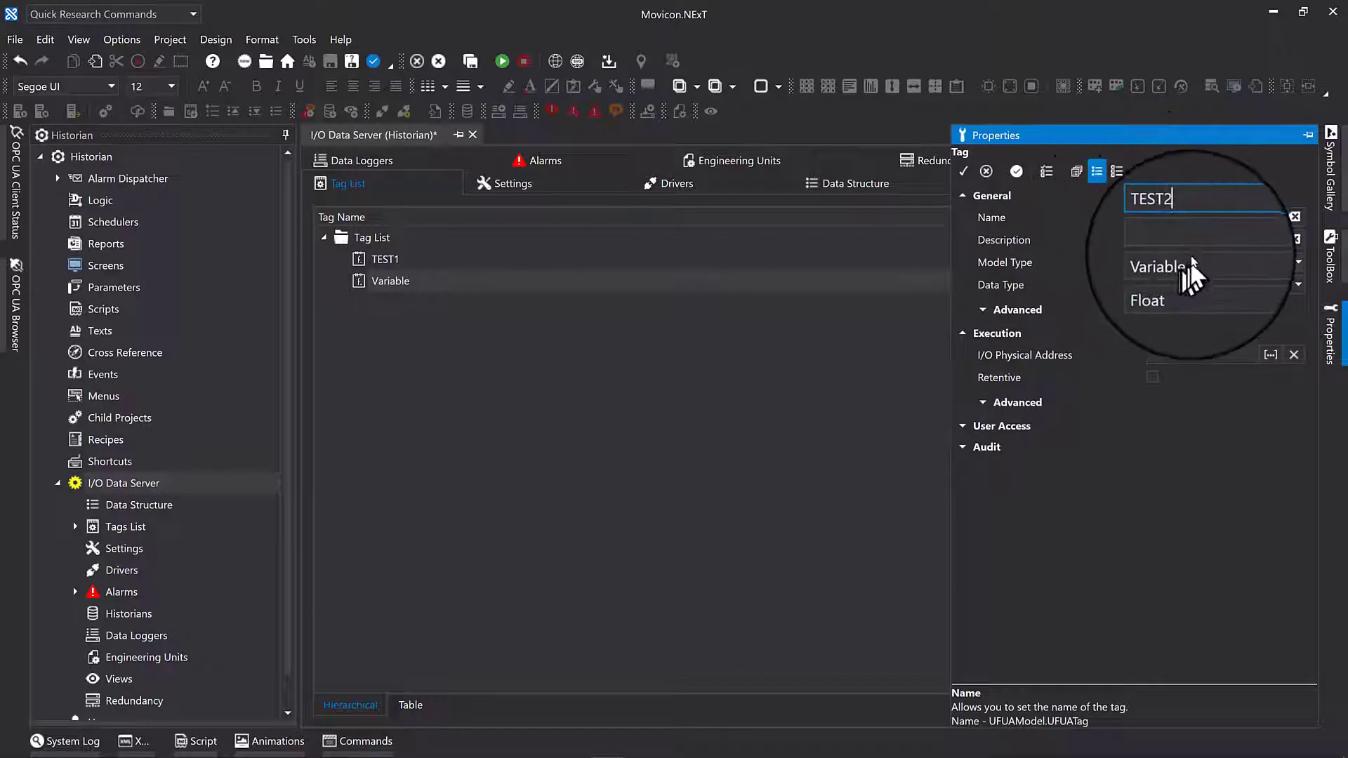
left_click(1131, 309)
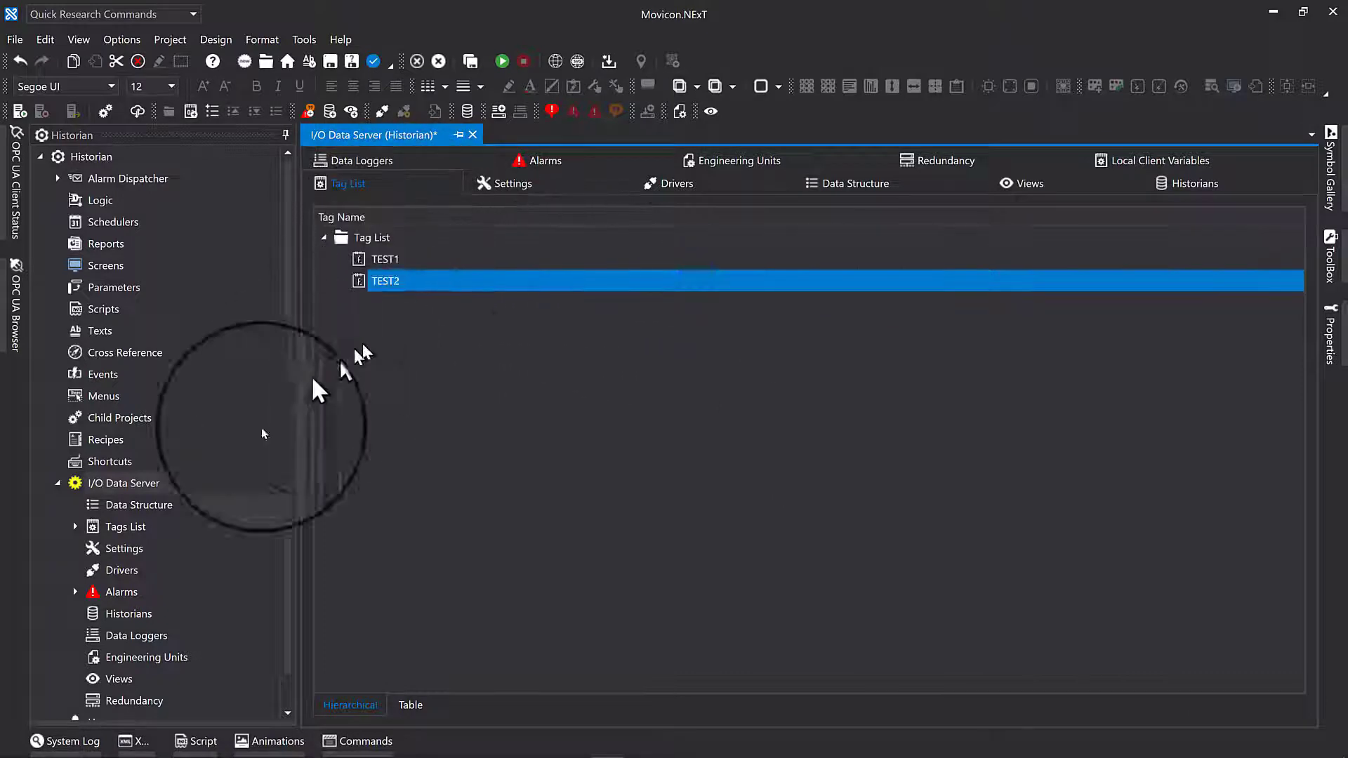
- Add a new historian in Historians and name it TEST
double_click(131, 618)
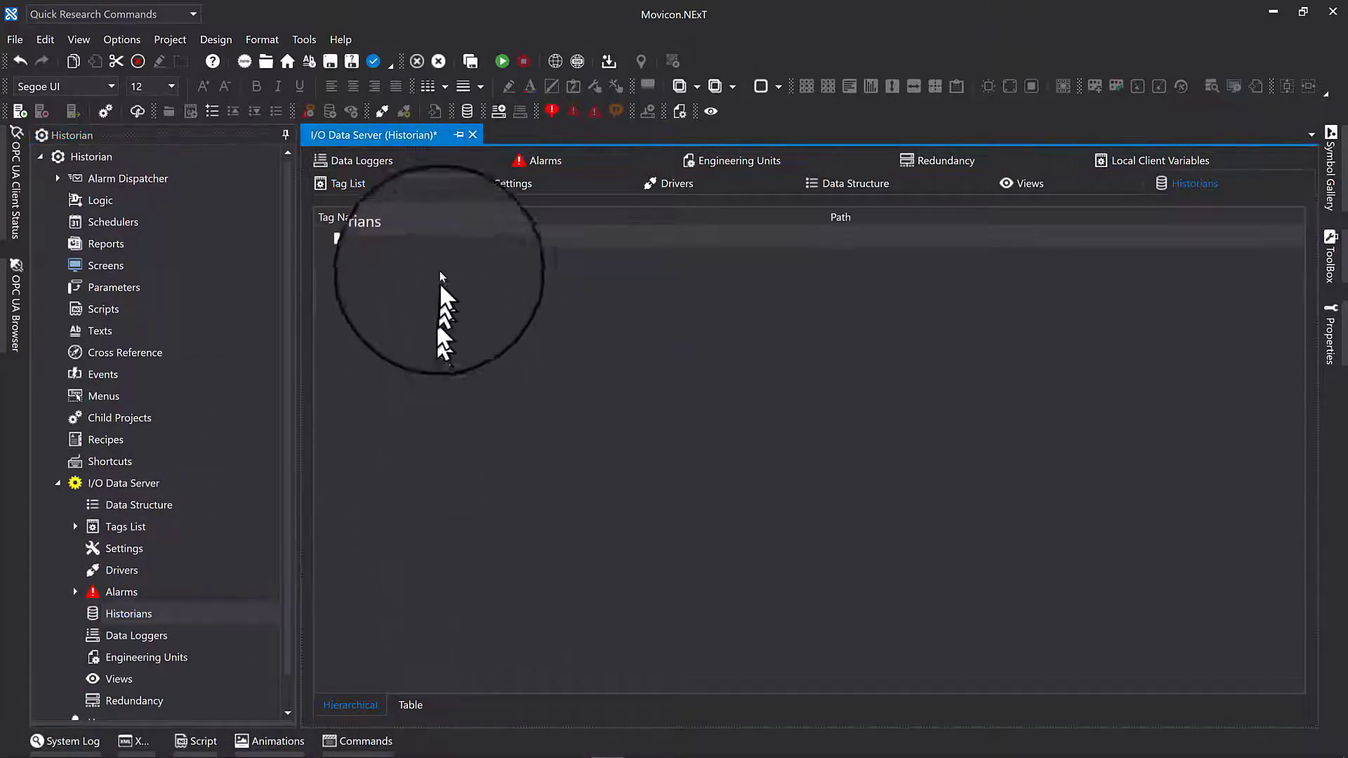
right_click(444, 256)
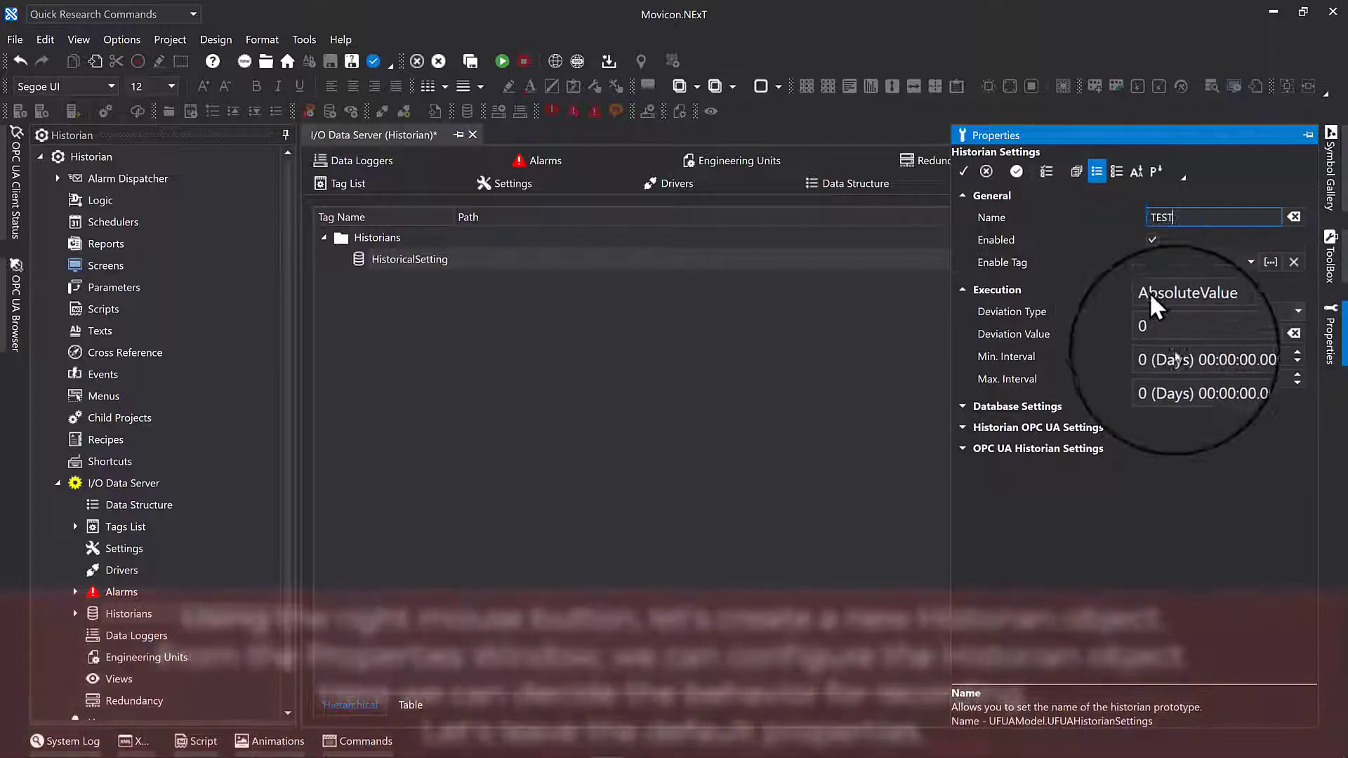
left_click(587, 413)
- Assign tags TEST1 and TEST2 to the TEST historian for recording
right_click(481, 271)
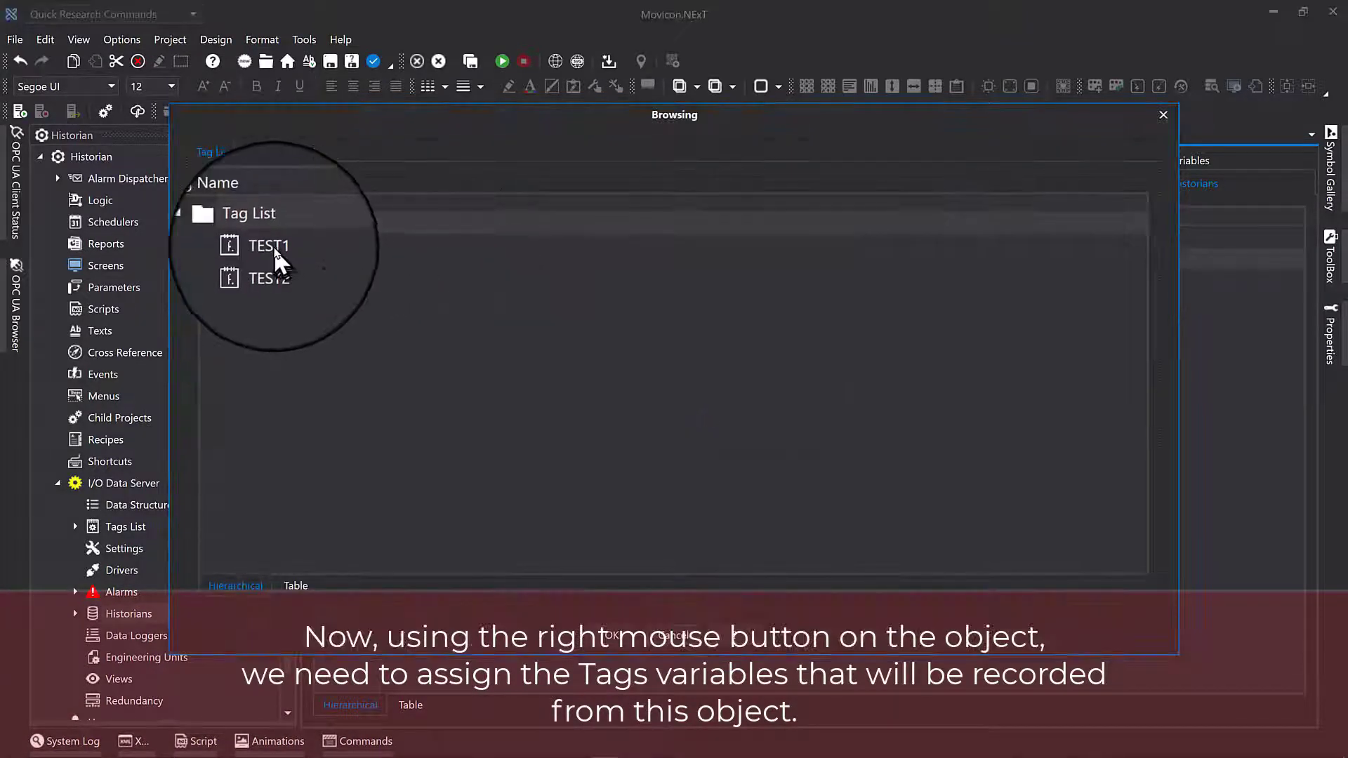
left_click(275, 247)
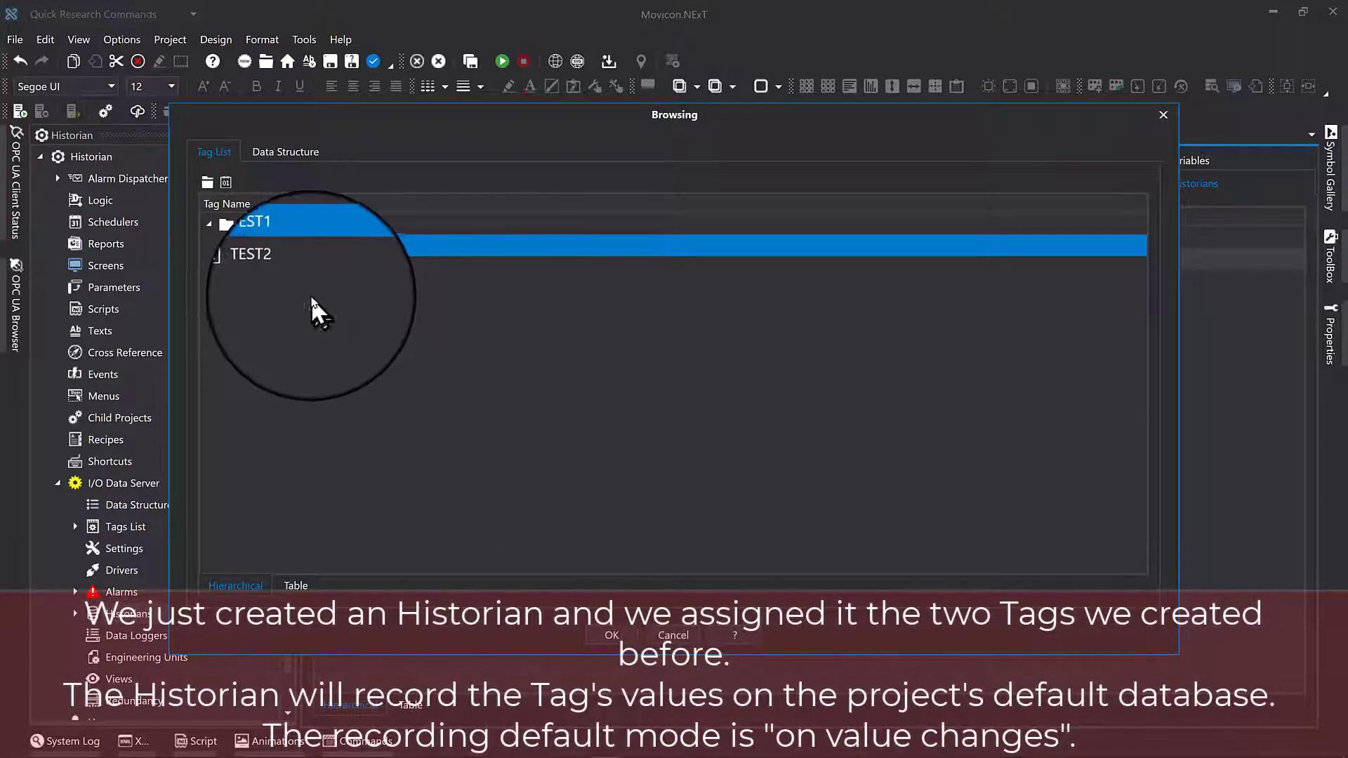
left_click(275, 269, "ctrl")
left_click(594, 634)
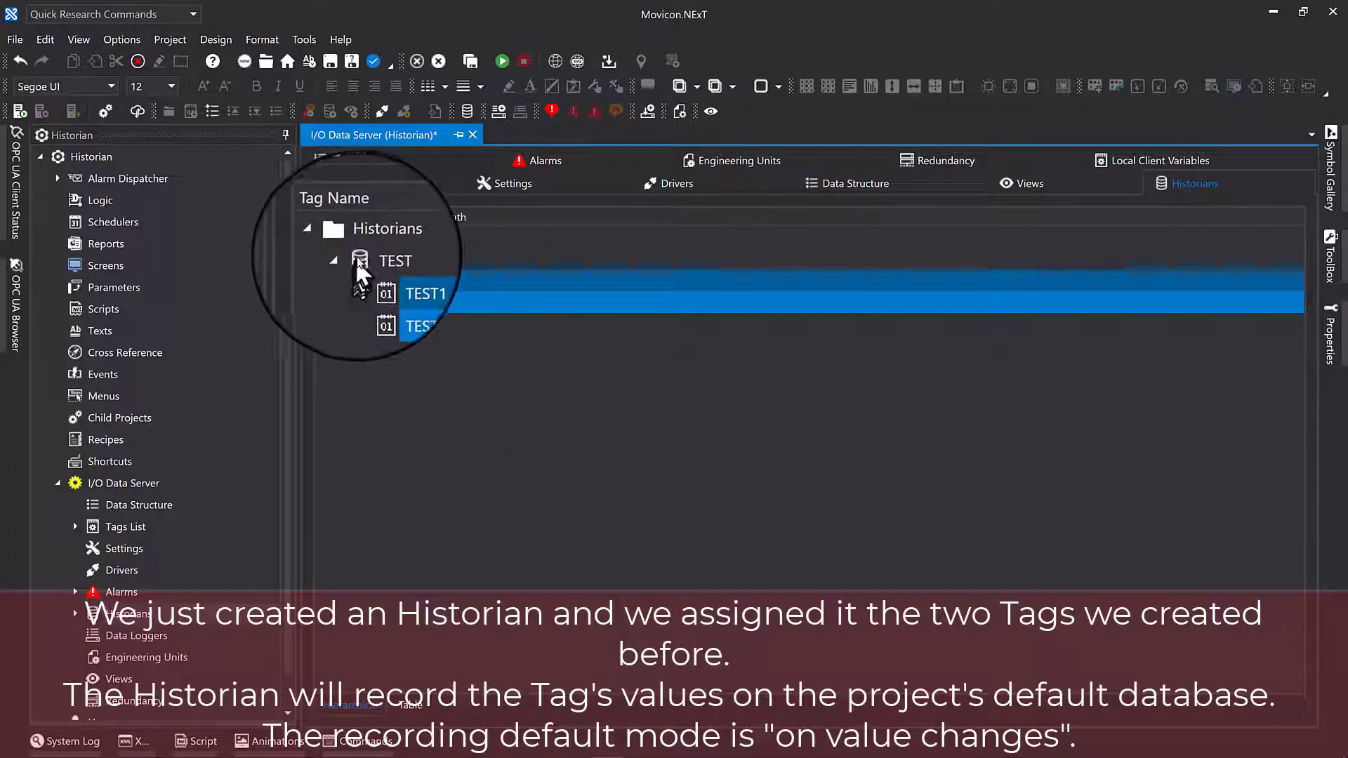
- Create a new screen under Screens named Historian
left_click(102, 267)
right_click(101, 270)
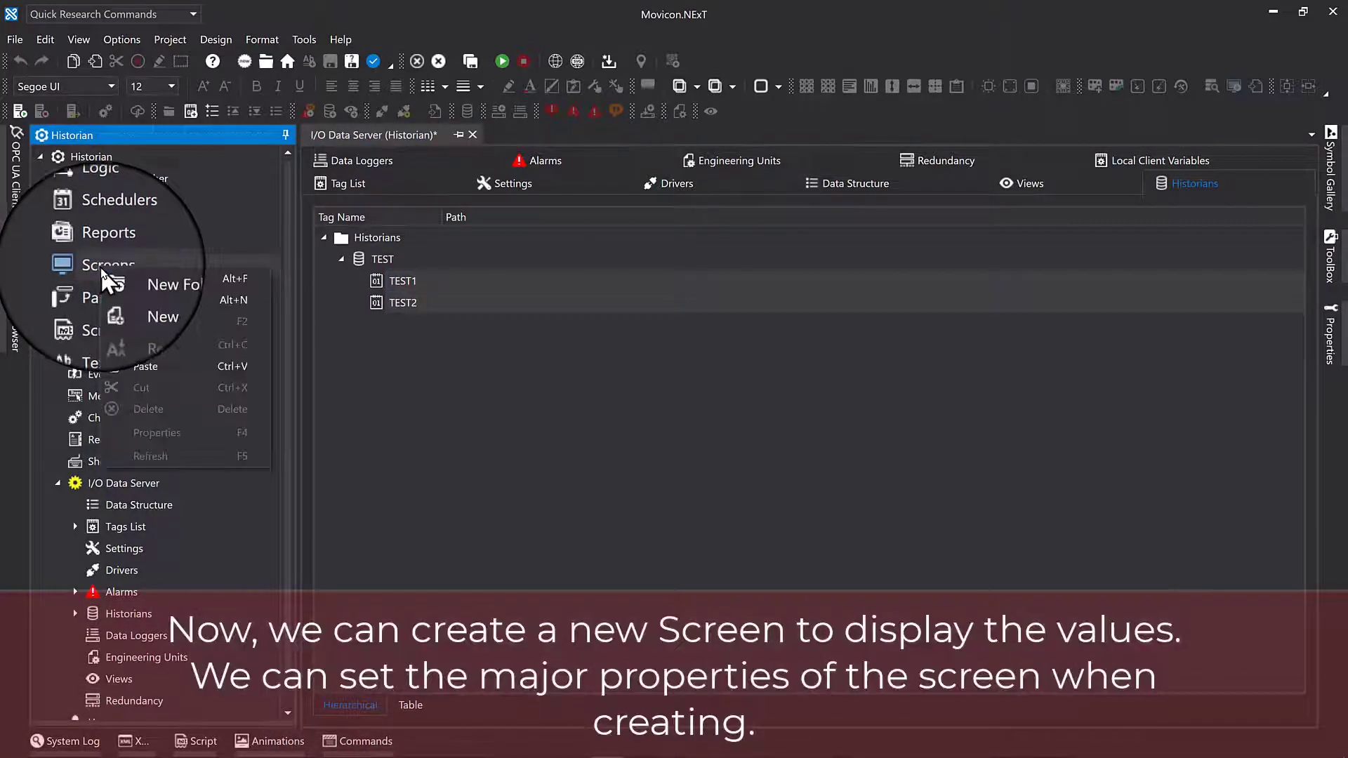
left_click(137, 307)
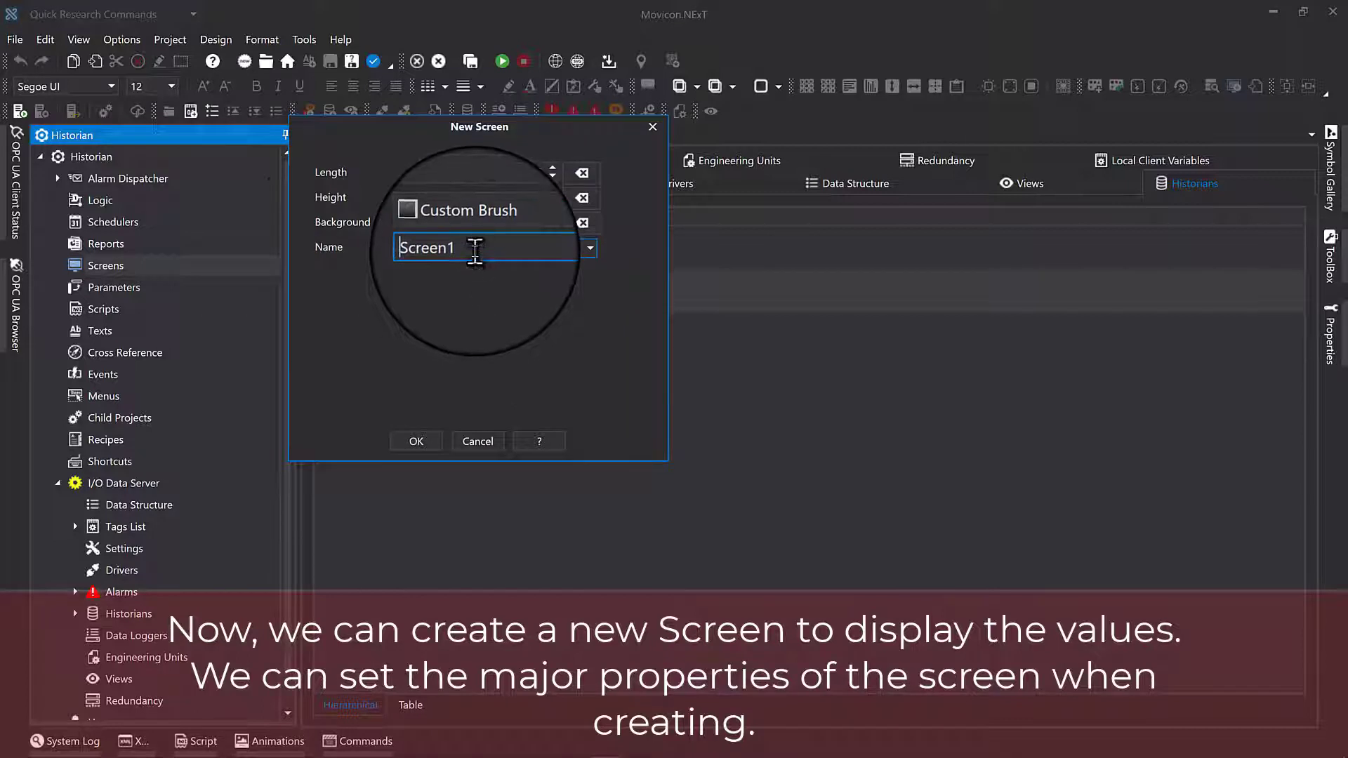
key("BackSpace")
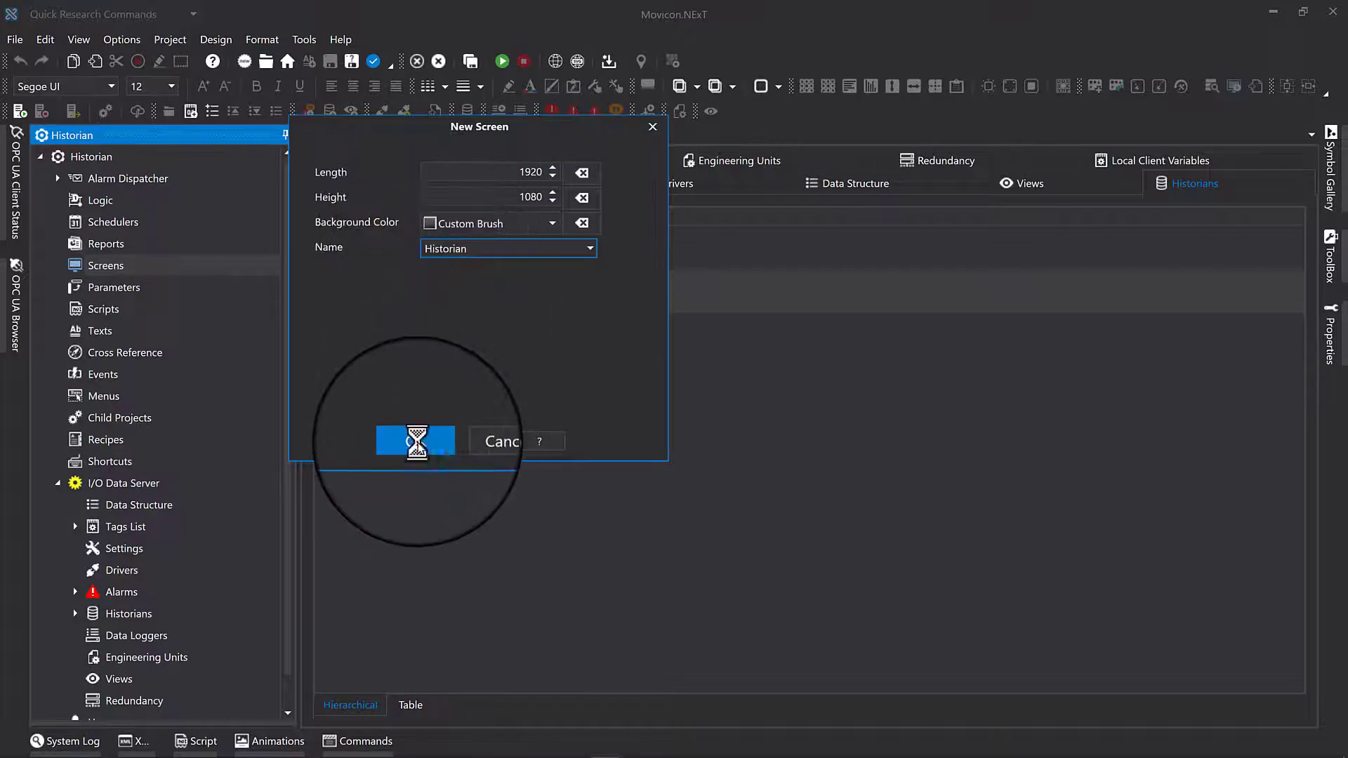
left_click(419, 443)
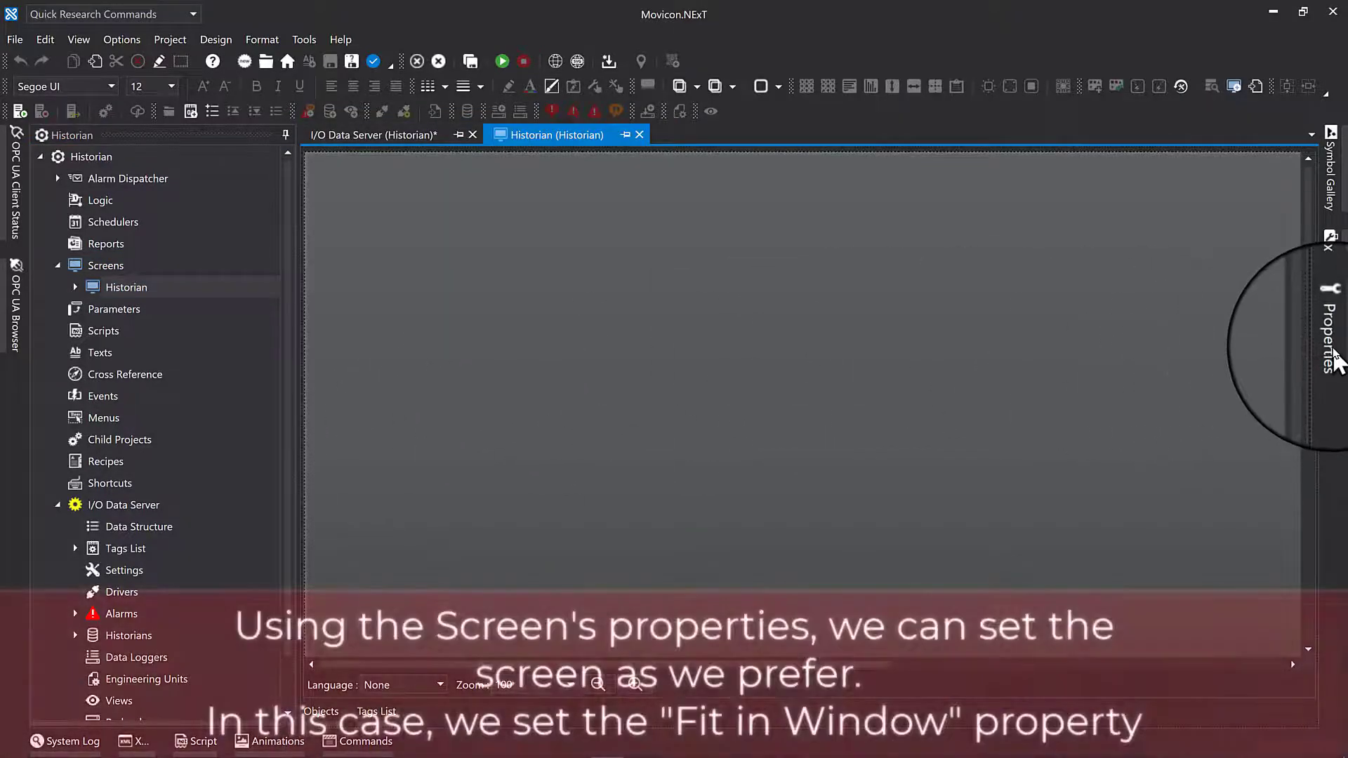
- Enable Fit In Window in the Historian screen's properties
left_click(1333, 337)
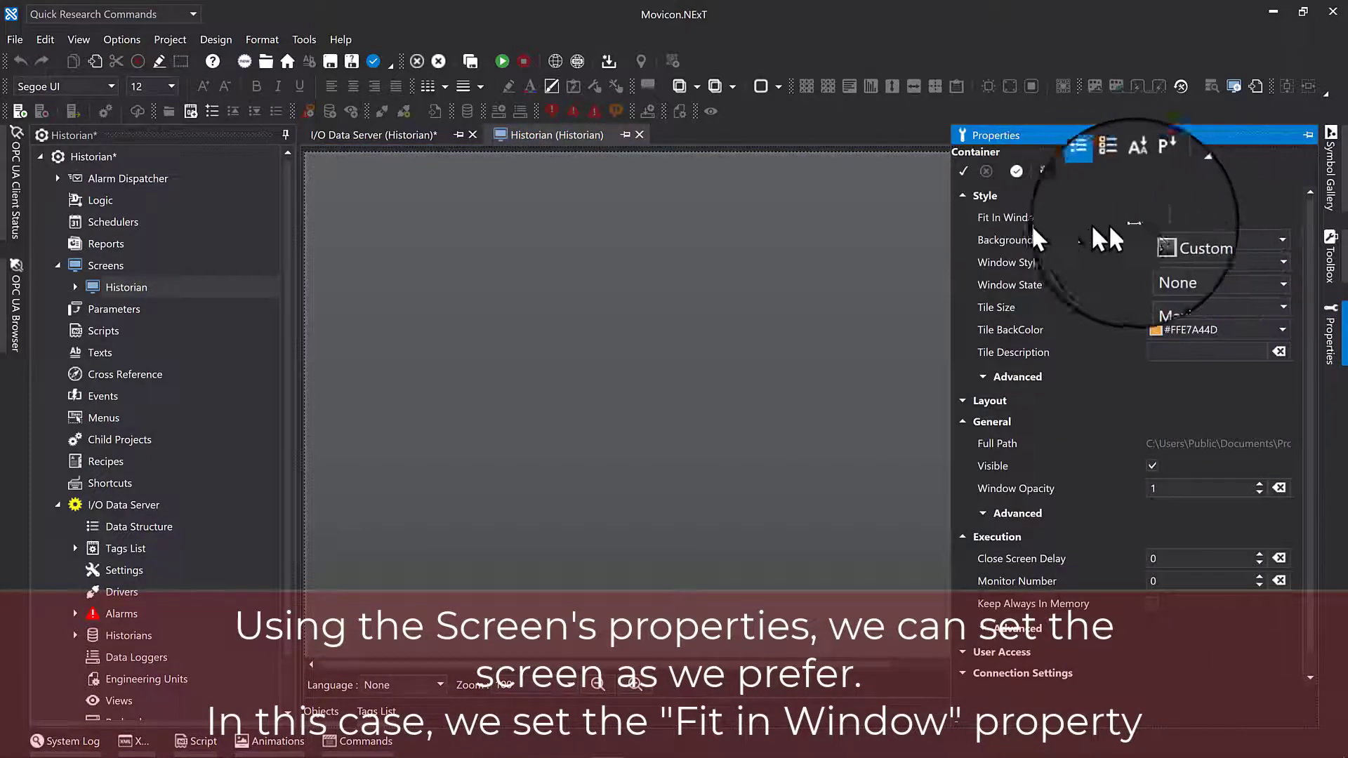
left_click(1152, 217)
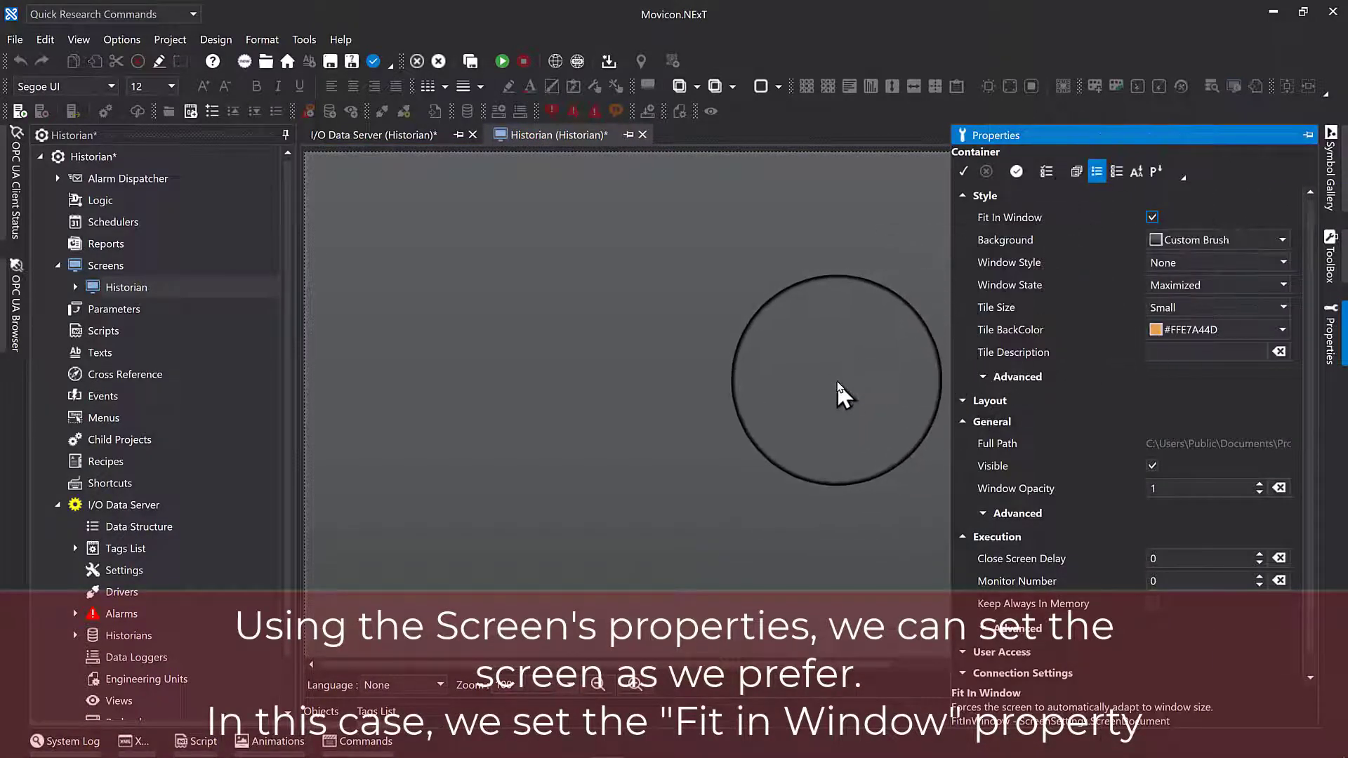
left_click(839, 393)
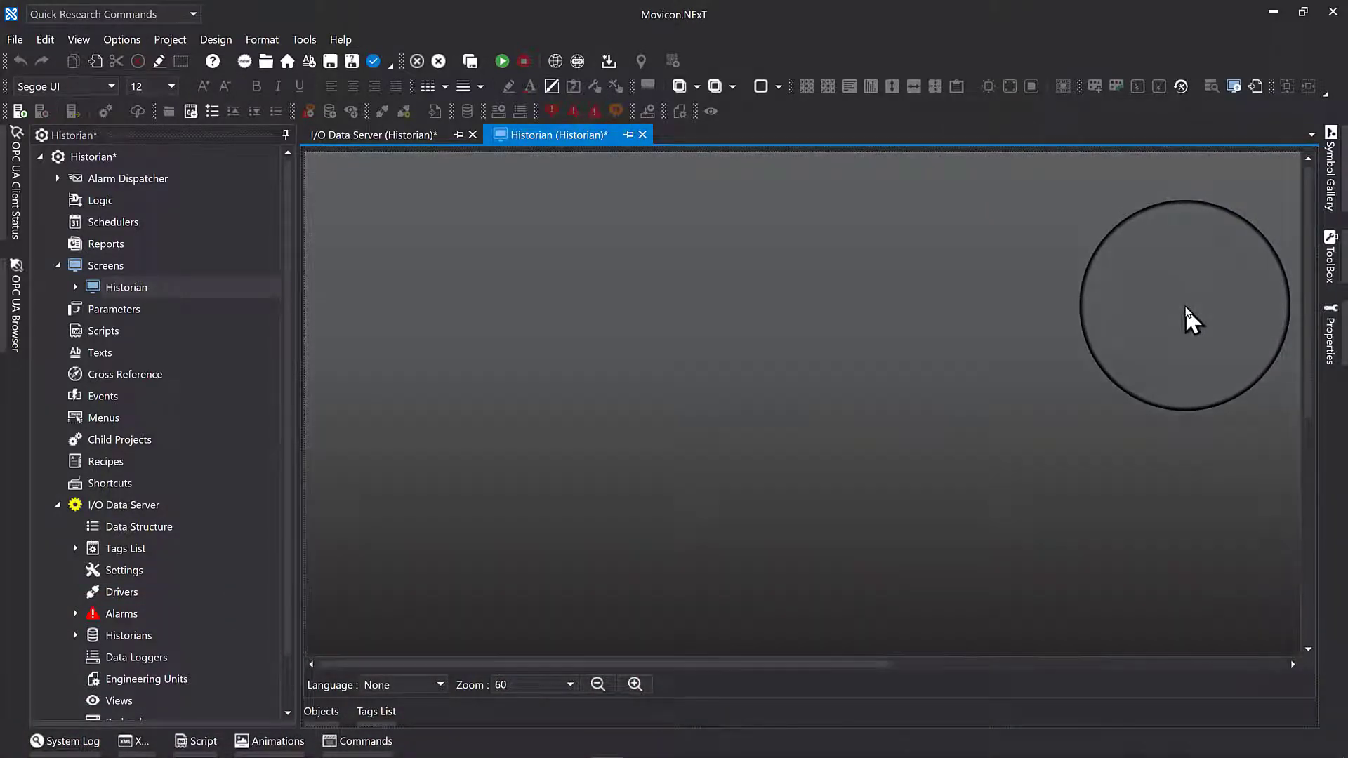
- Draw a tall vertical slider (about 81.6 × 935.2) at the screen's left edge and copy it
scroll(1194, 318, "down", 2)
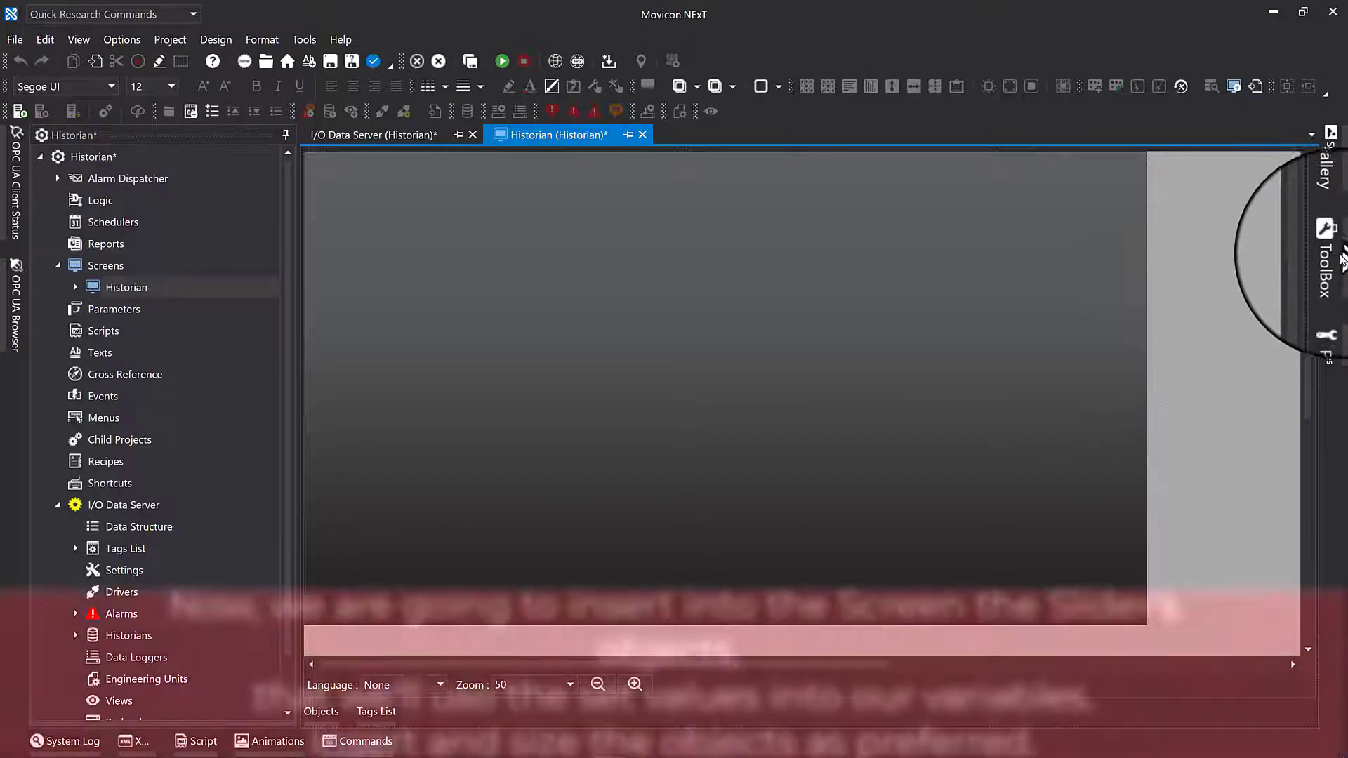
left_click(1334, 274)
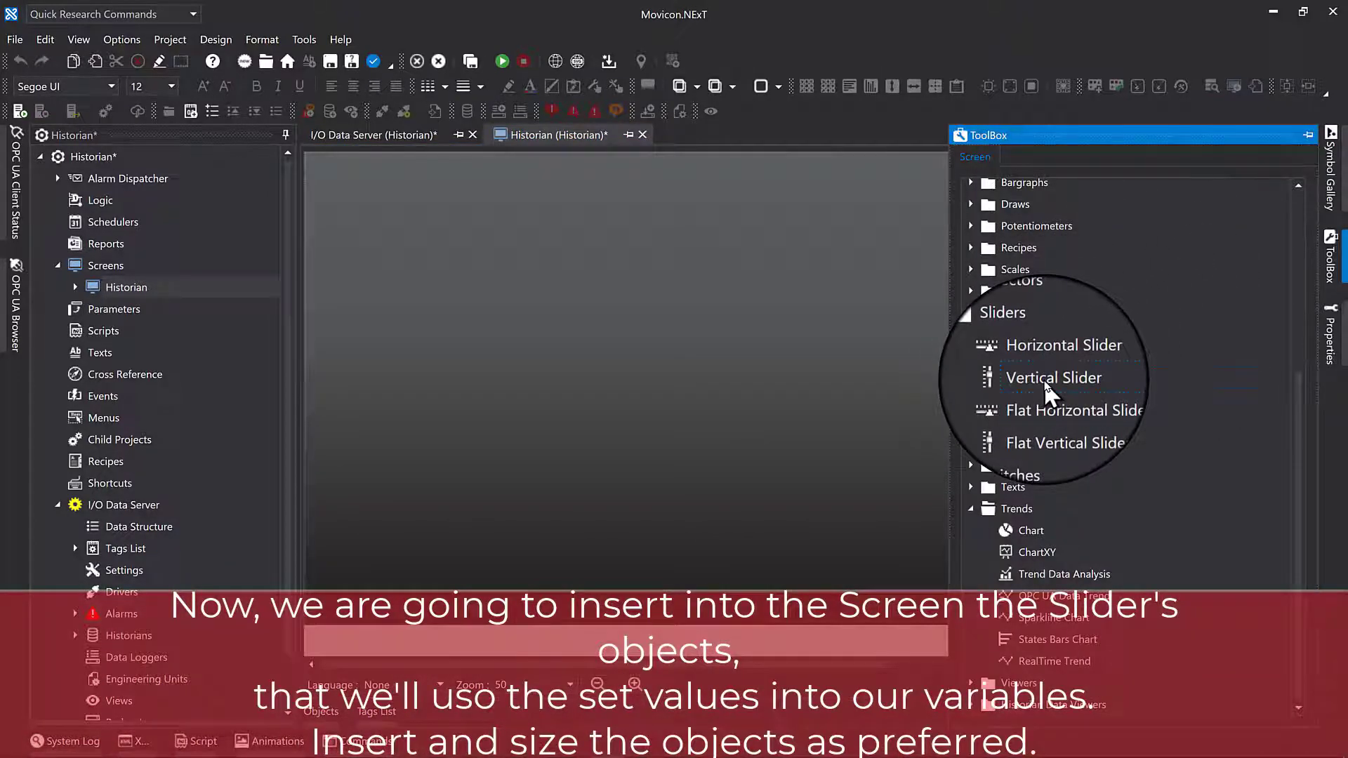
left_click_drag(1047, 383, 358, 228)
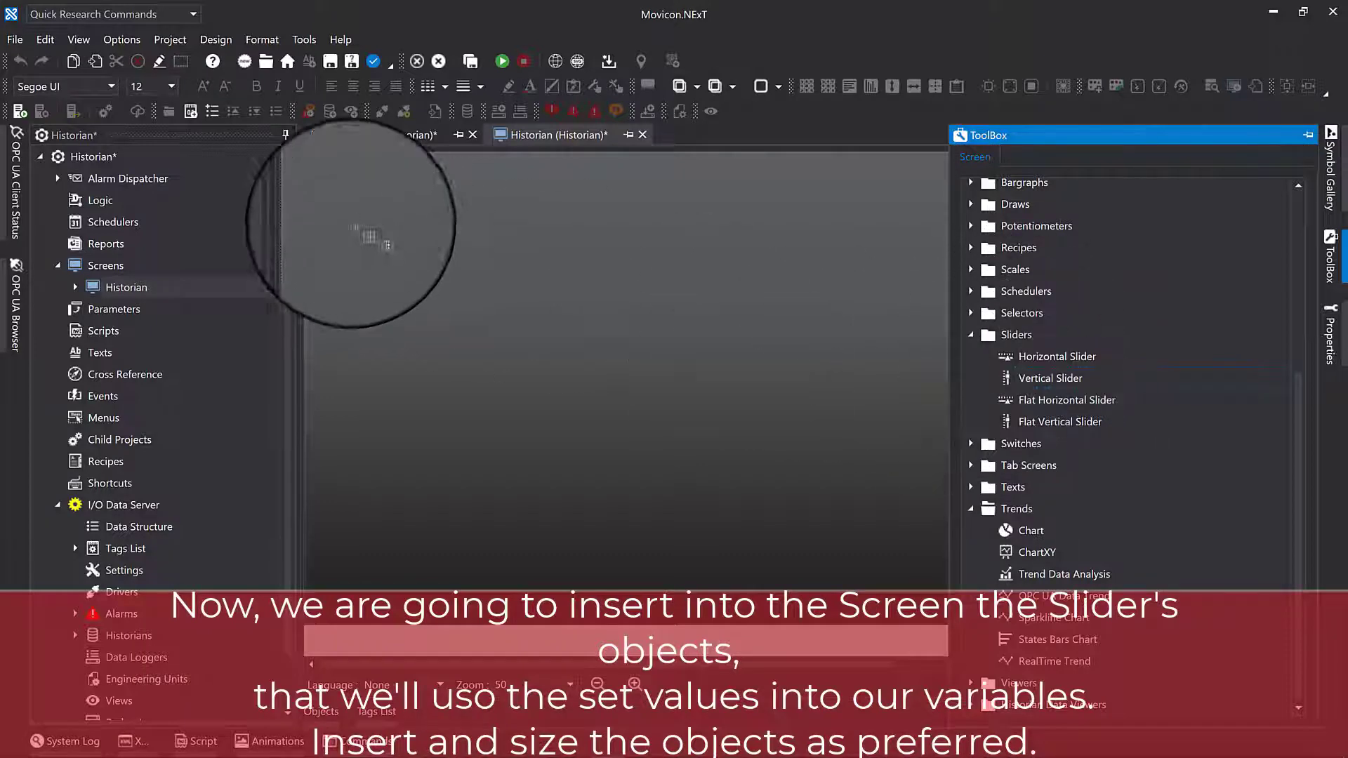
mouse_move(330, 181)
left_mouse_down()
mouse_move(422, 482)
mouse_move(373, 593)
mouse_move(390, 592)
mouse_move(363, 592)
left_mouse_up()
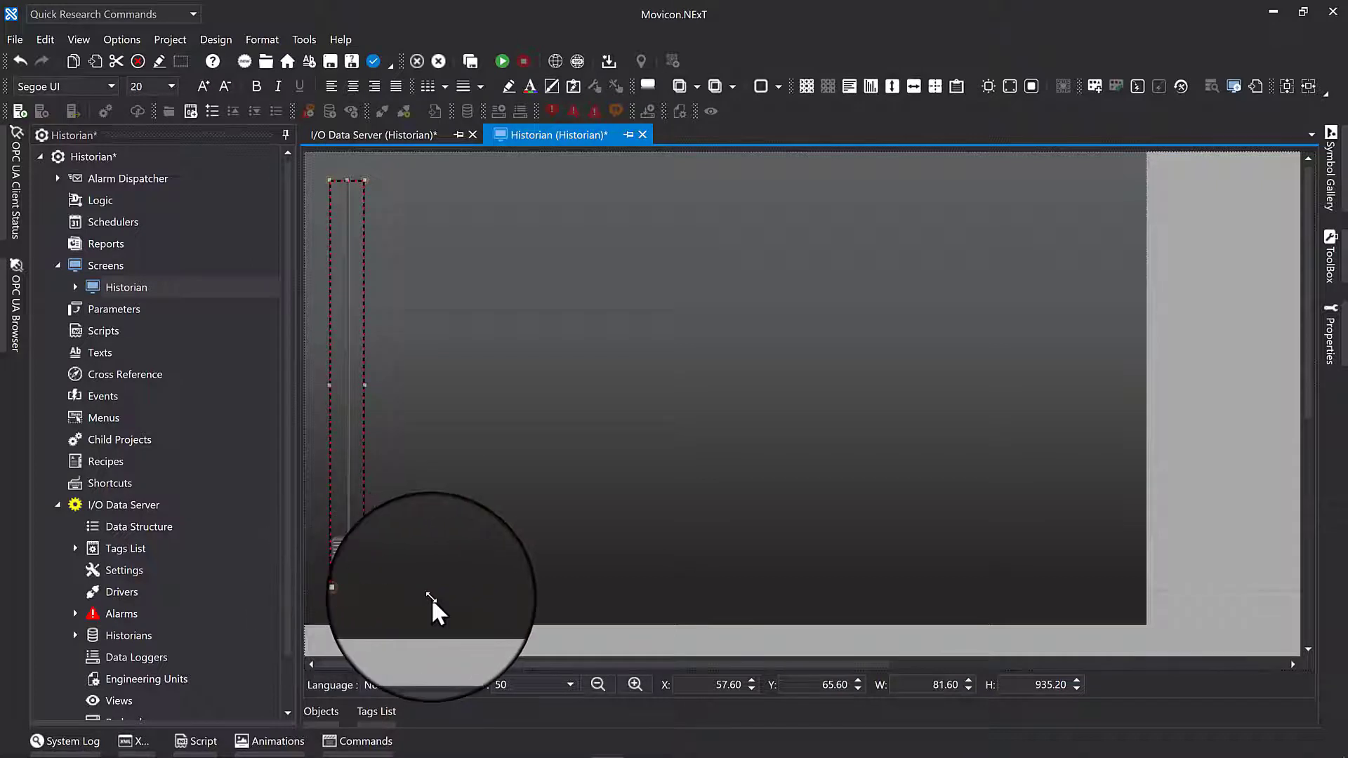
right_click(348, 560)
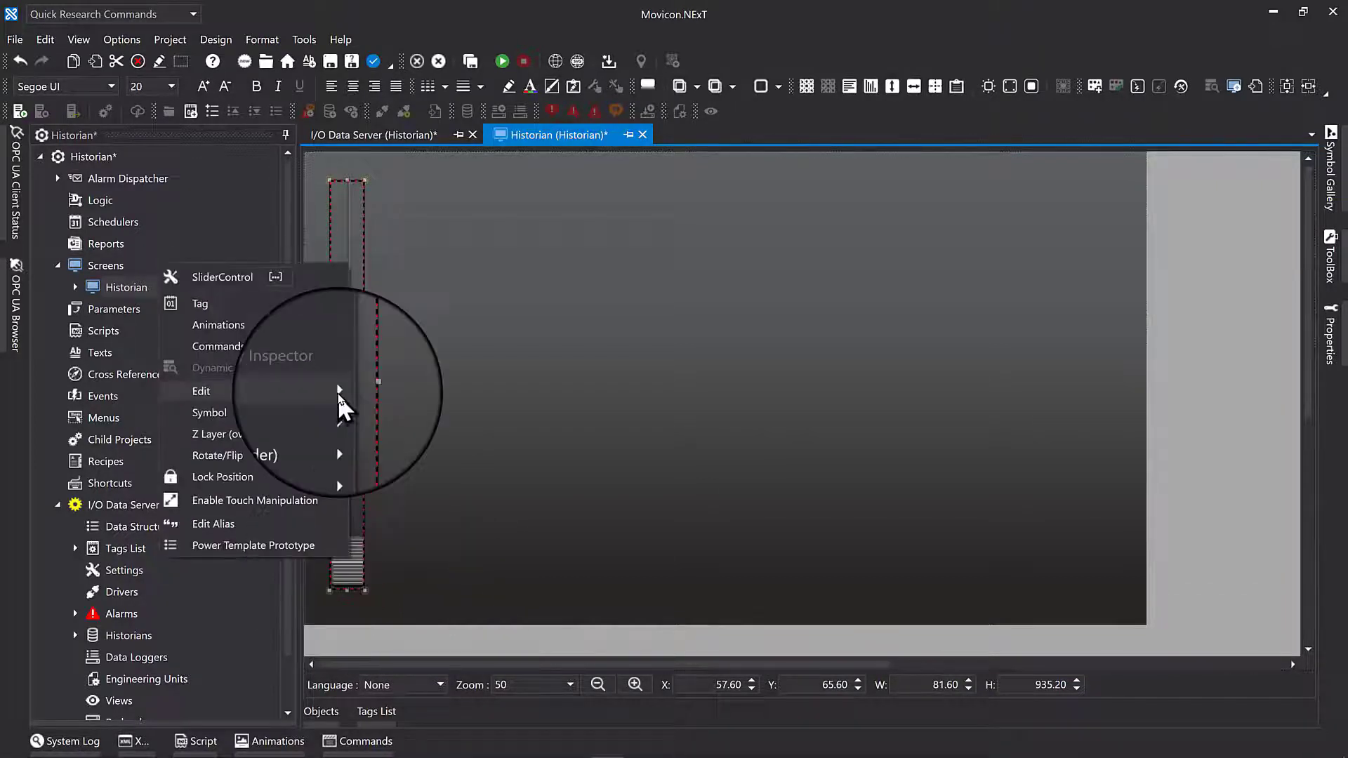
mouse_move(339, 394)
left_click(390, 432)
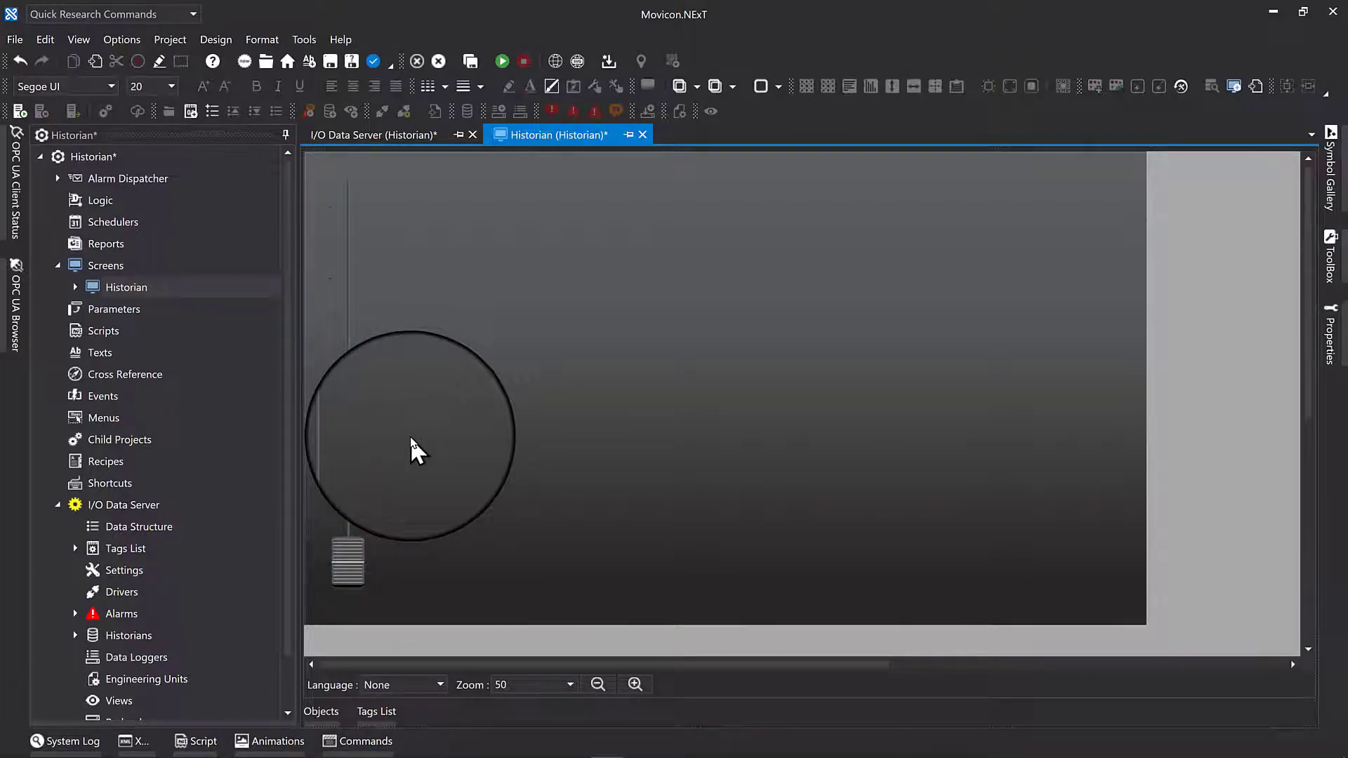
- Paste a copy of the slider and place it beside the original
right_click(413, 443)
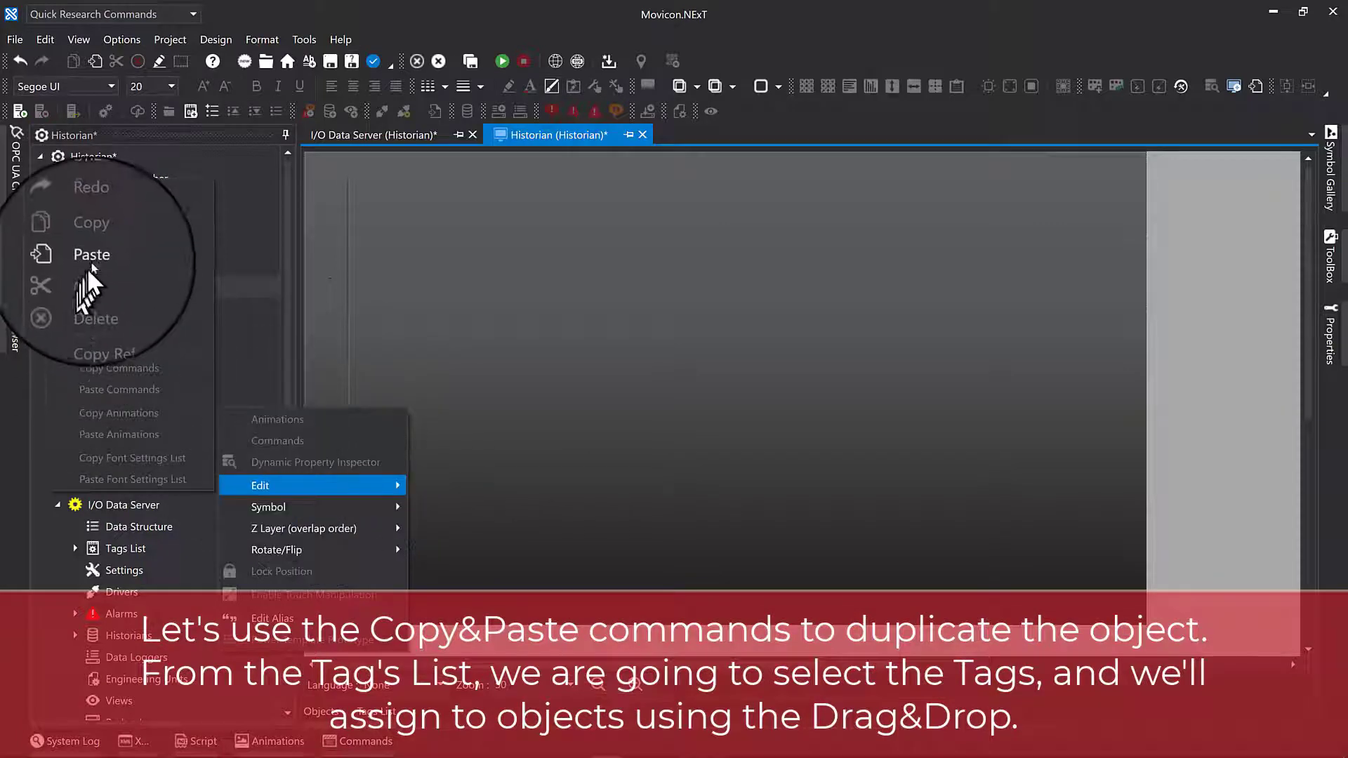
left_click(98, 280)
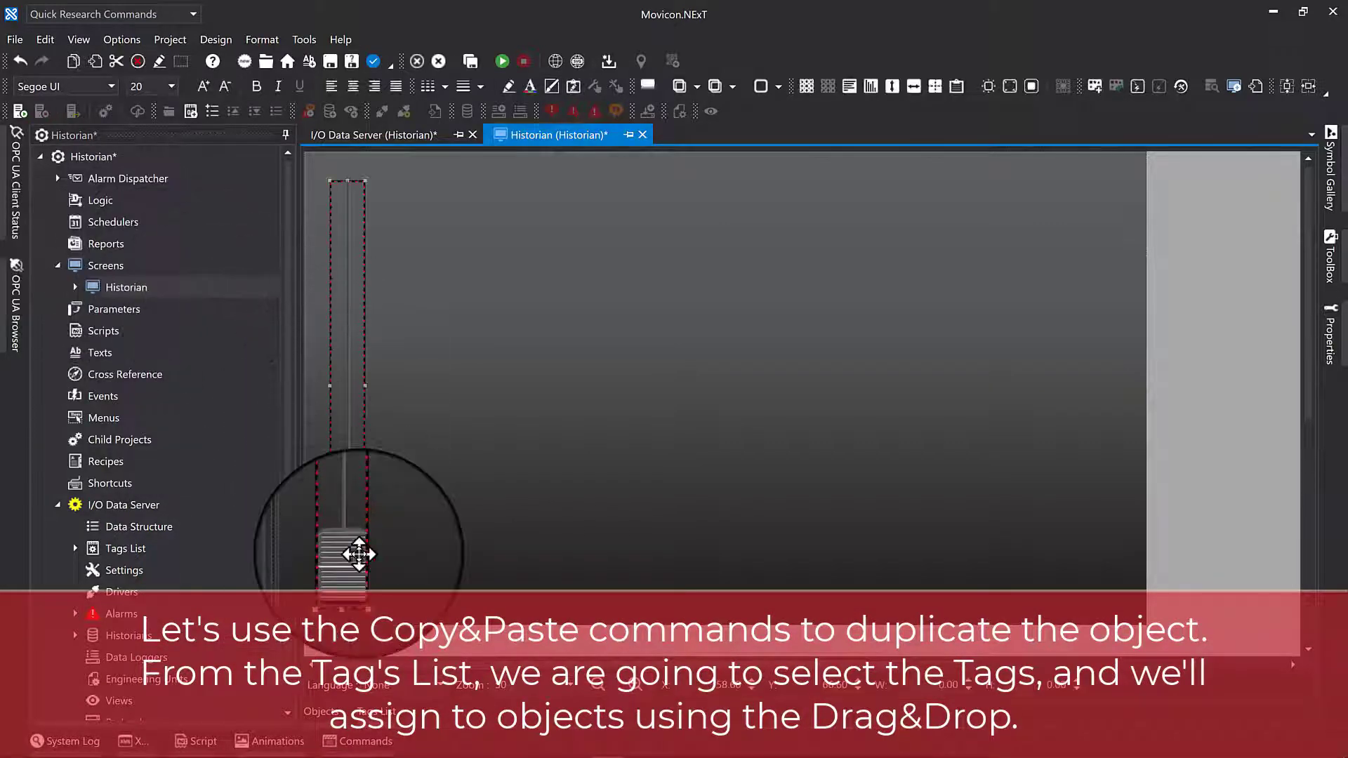
left_click_drag(347, 559, 394, 559)
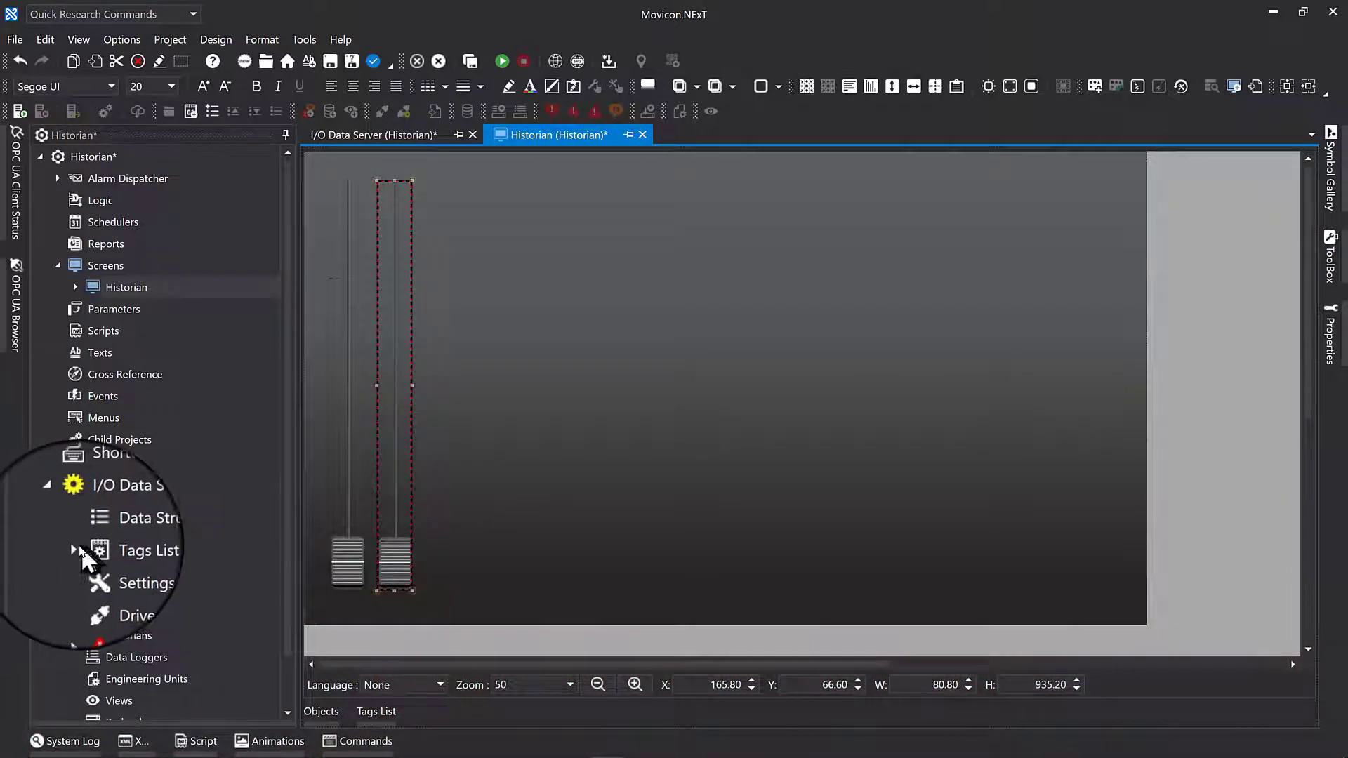
- Link tag TEST1 to the left slider and TEST2 to the right slider
left_click(76, 550)
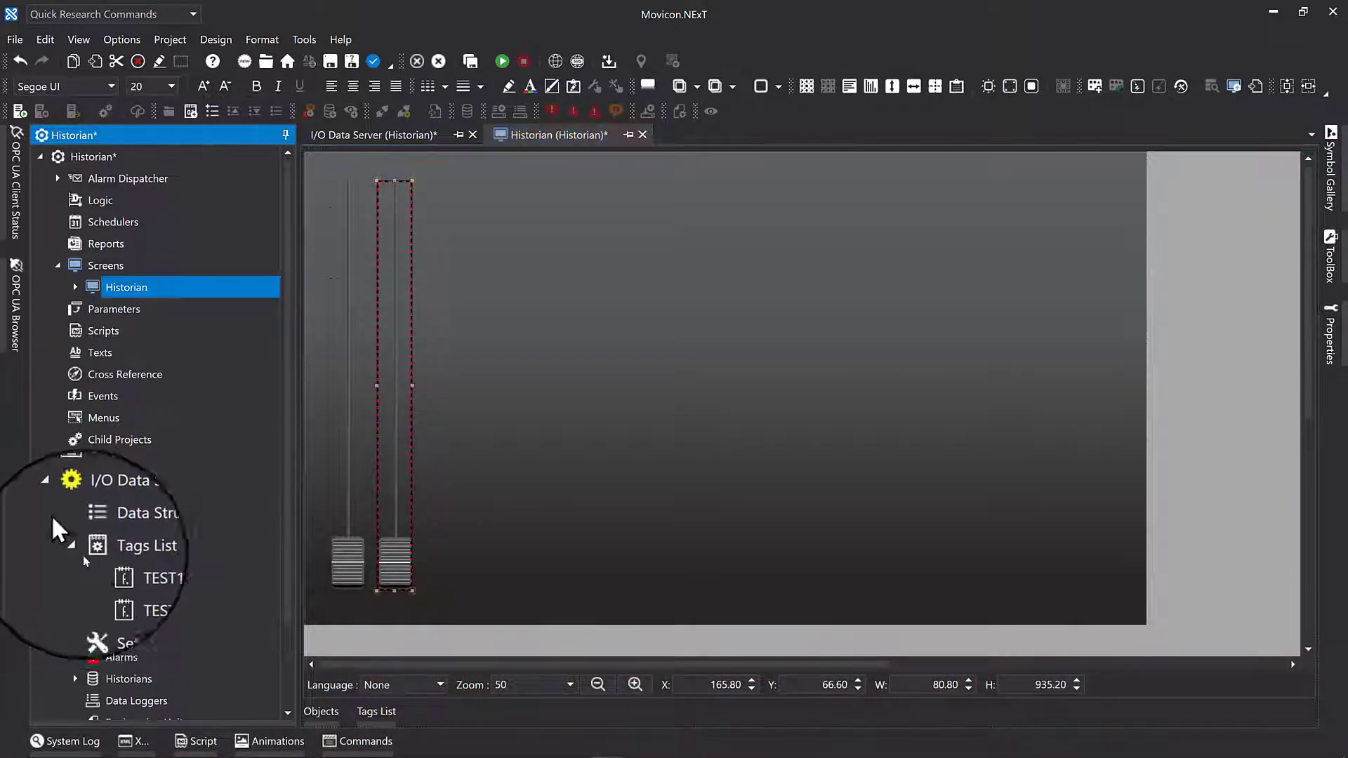
left_click(110, 573)
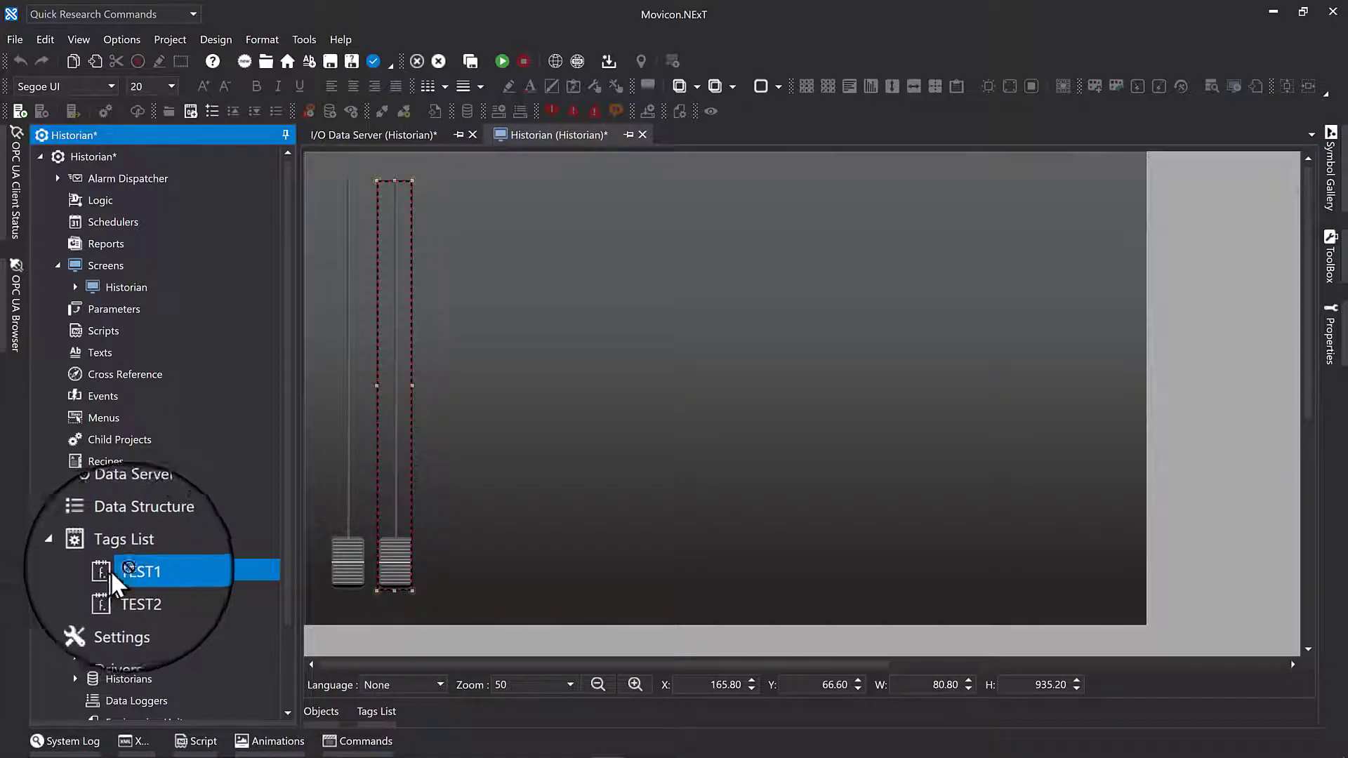
left_click_drag(110, 570, 345, 568)
left_click(112, 592)
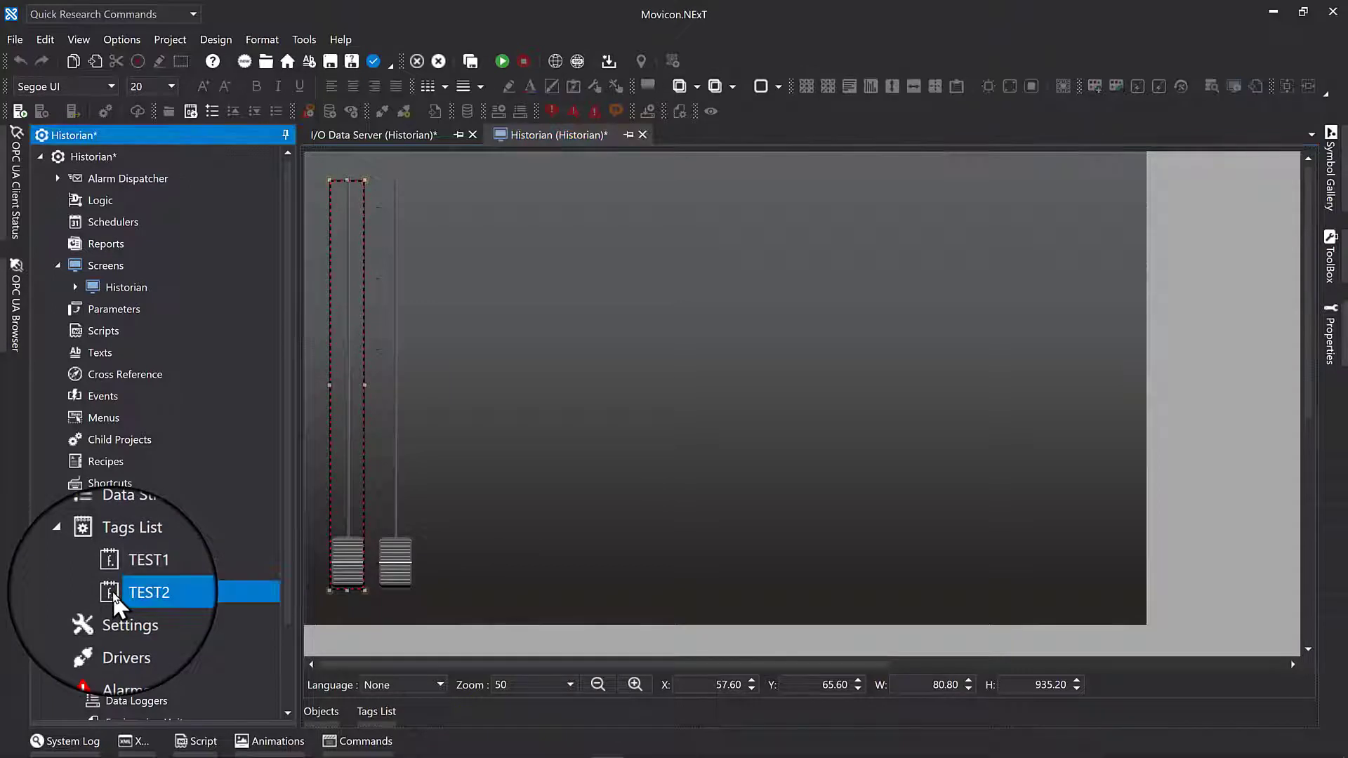
left_click_drag(113, 592, 386, 564)
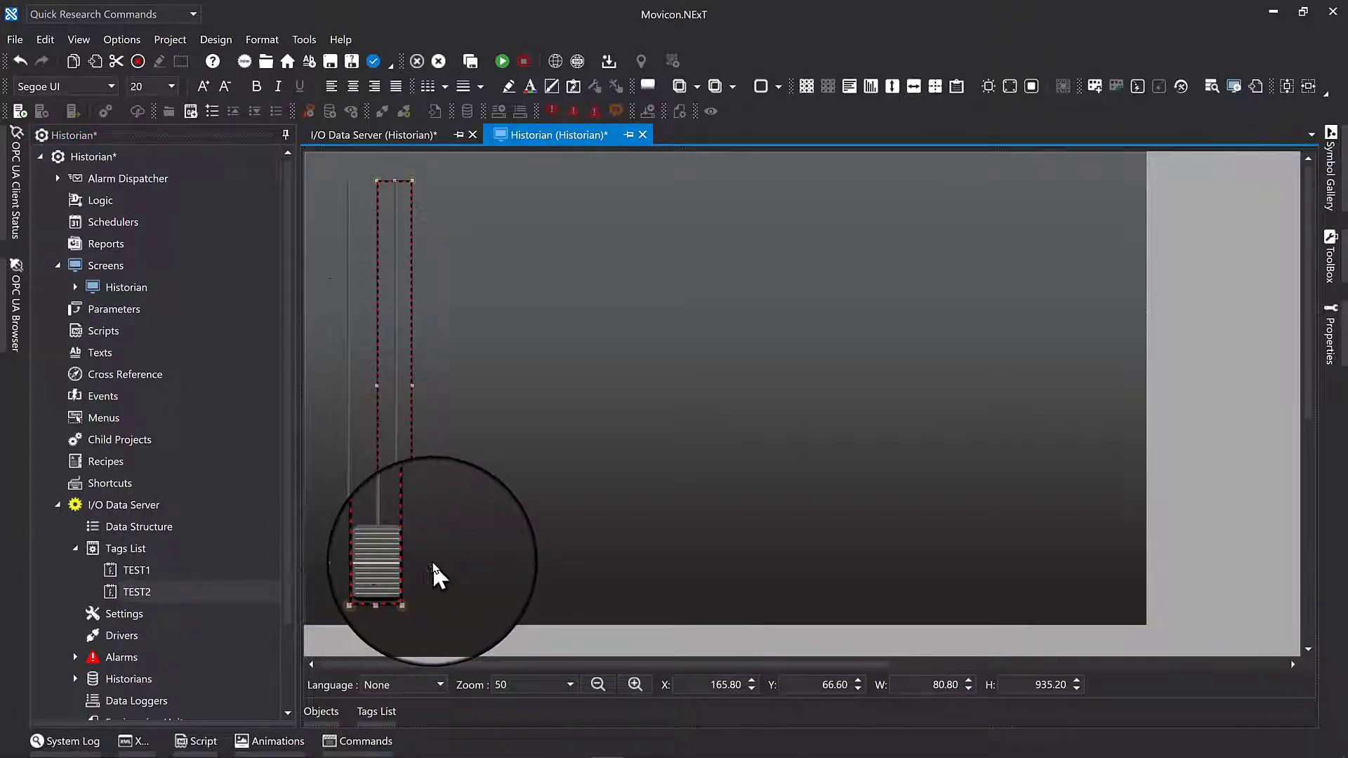
- Draw a Trend Data Analysis chart, about 1452.8 × 934, to the right of the sliders
left_click(753, 516)
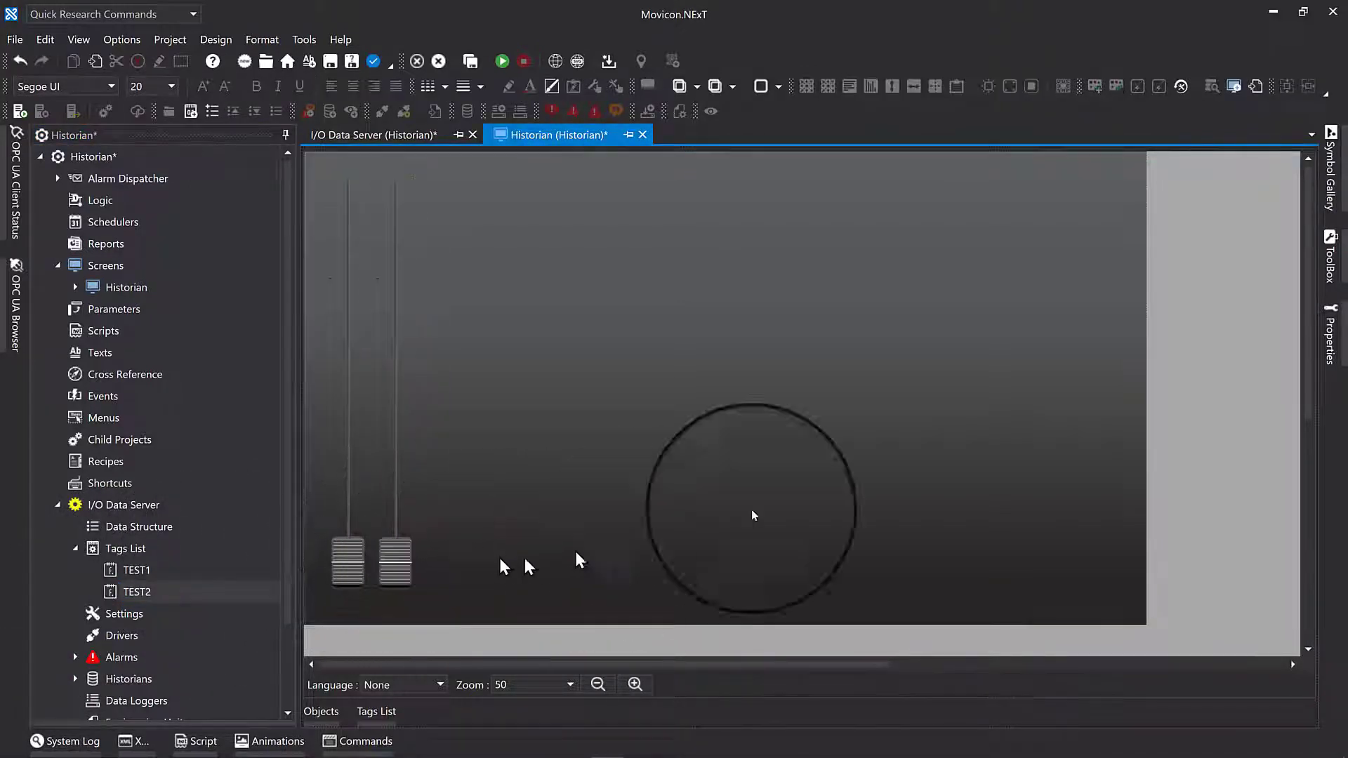
left_click(1331, 267)
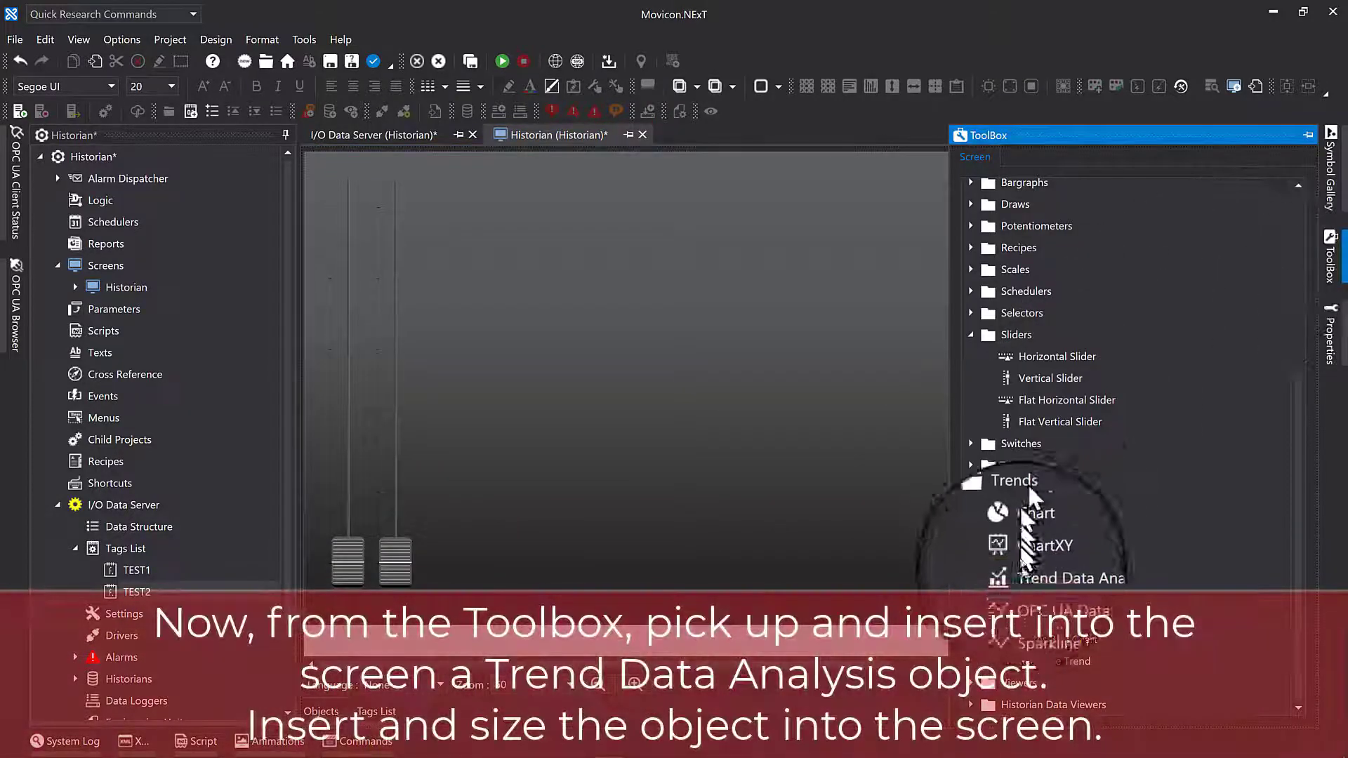
left_click(1059, 573)
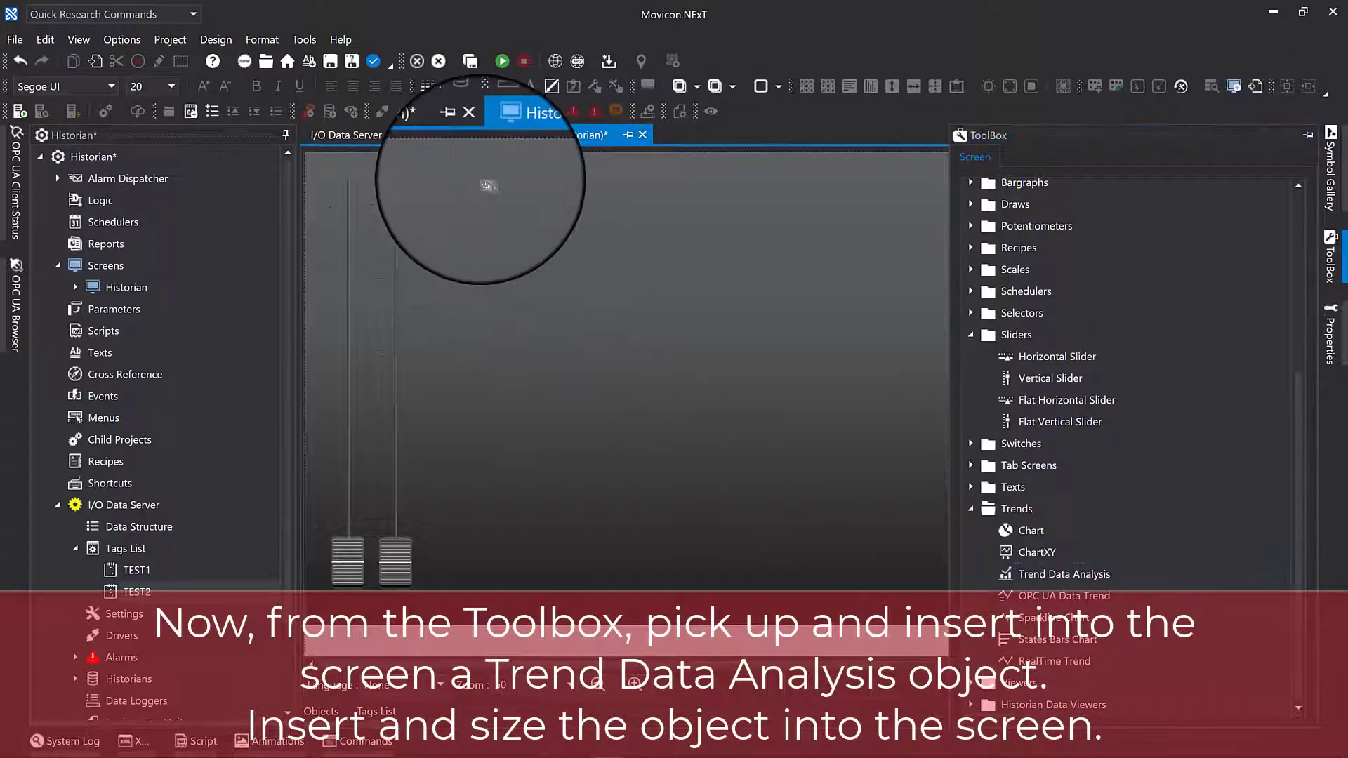
mouse_move(481, 180)
left_mouse_down()
mouse_move(655, 310)
mouse_move(963, 497)
mouse_move(957, 431)
mouse_move(1047, 557)
mouse_move(1116, 590)
left_mouse_up()
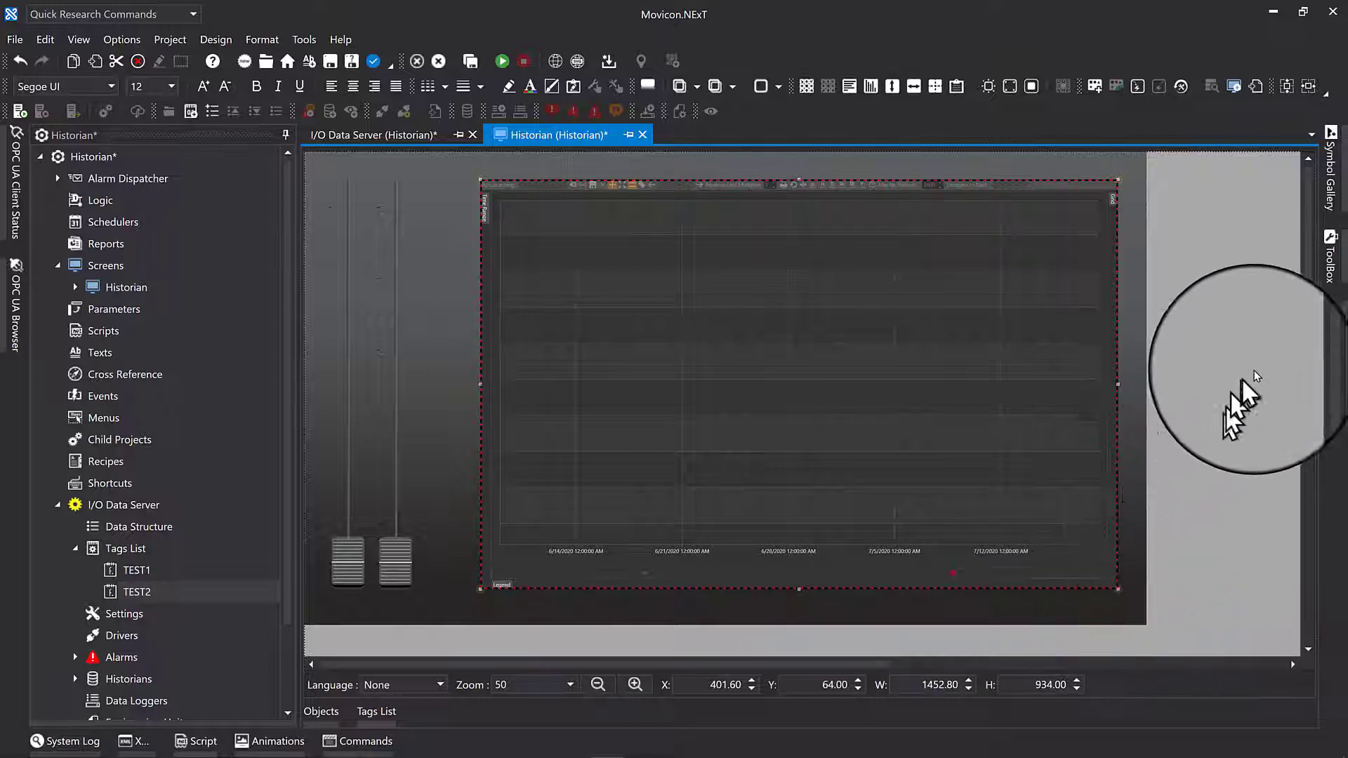
- Add a green pen bound to TEST1 in the trend's configuration
left_click(1331, 337)
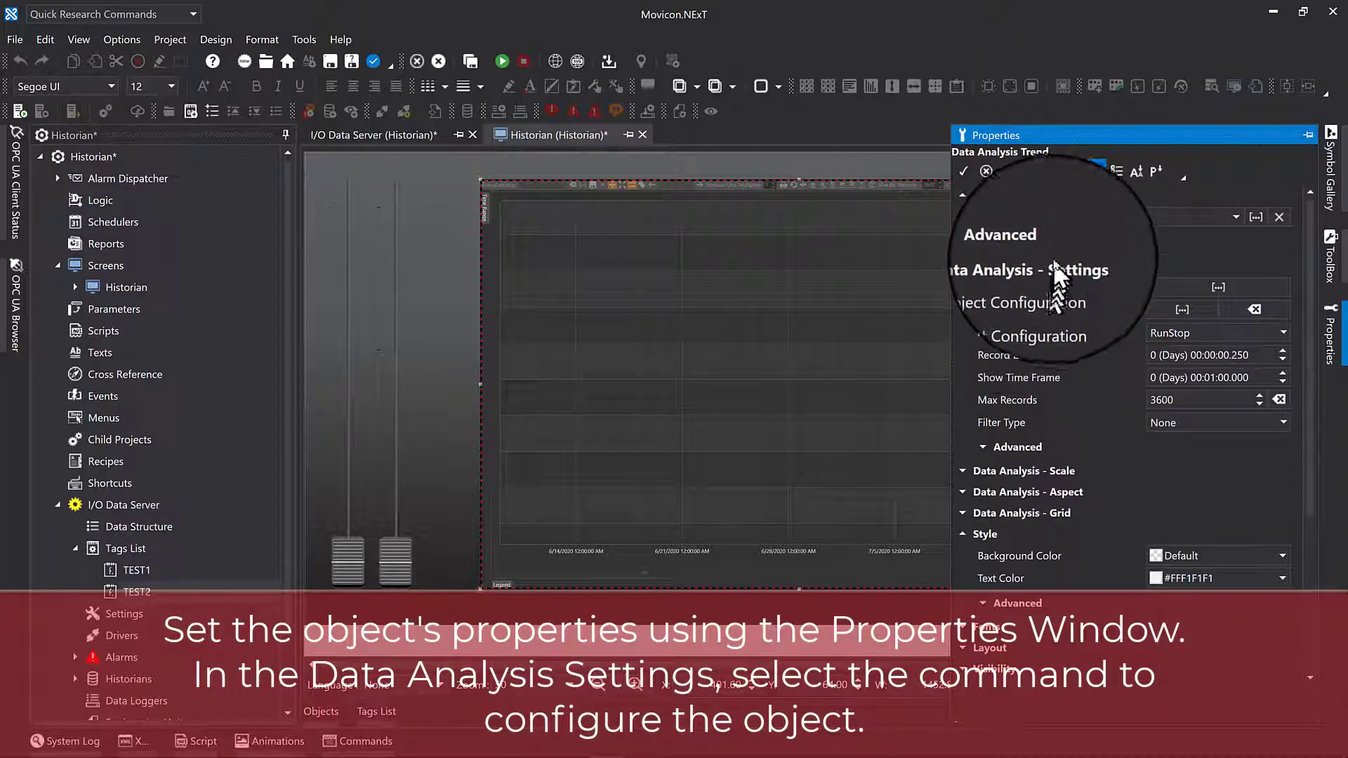
left_click(1209, 288)
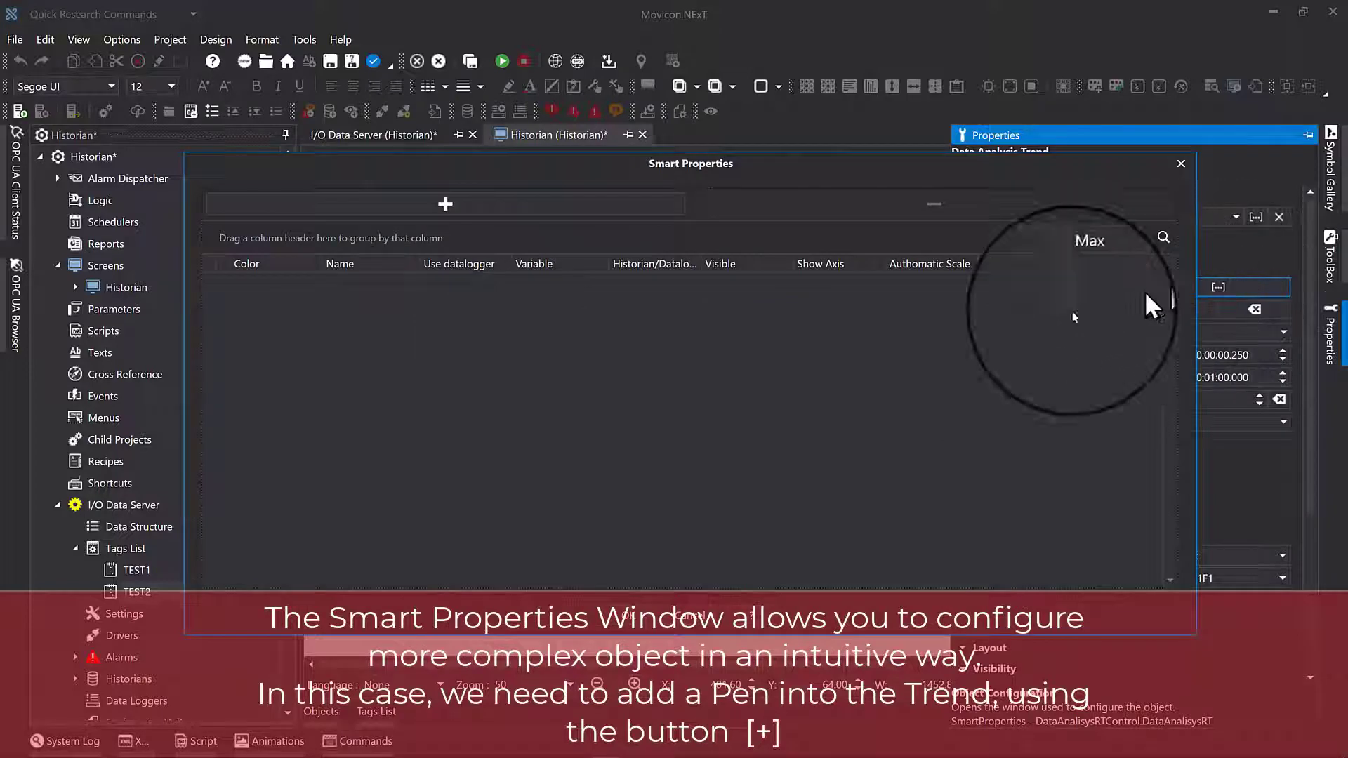
left_click(441, 205)
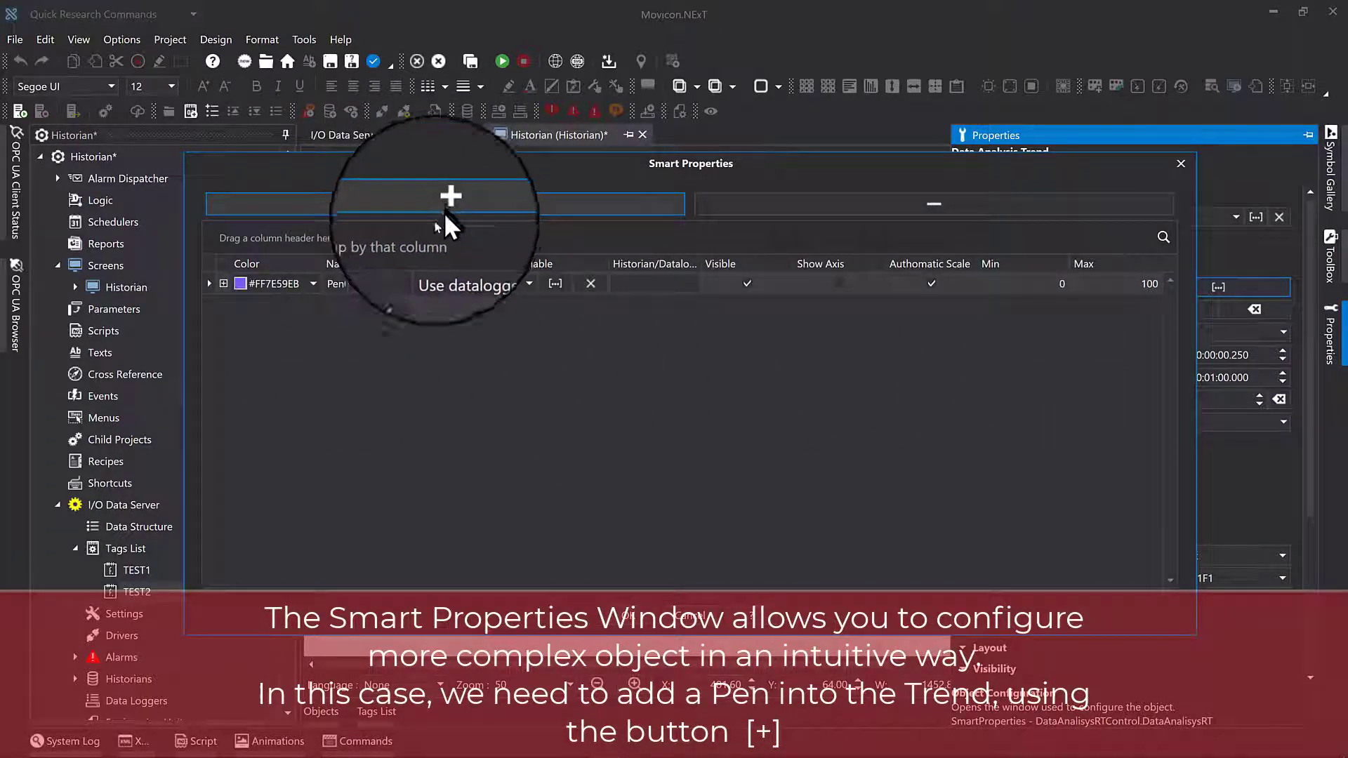
left_click(310, 282)
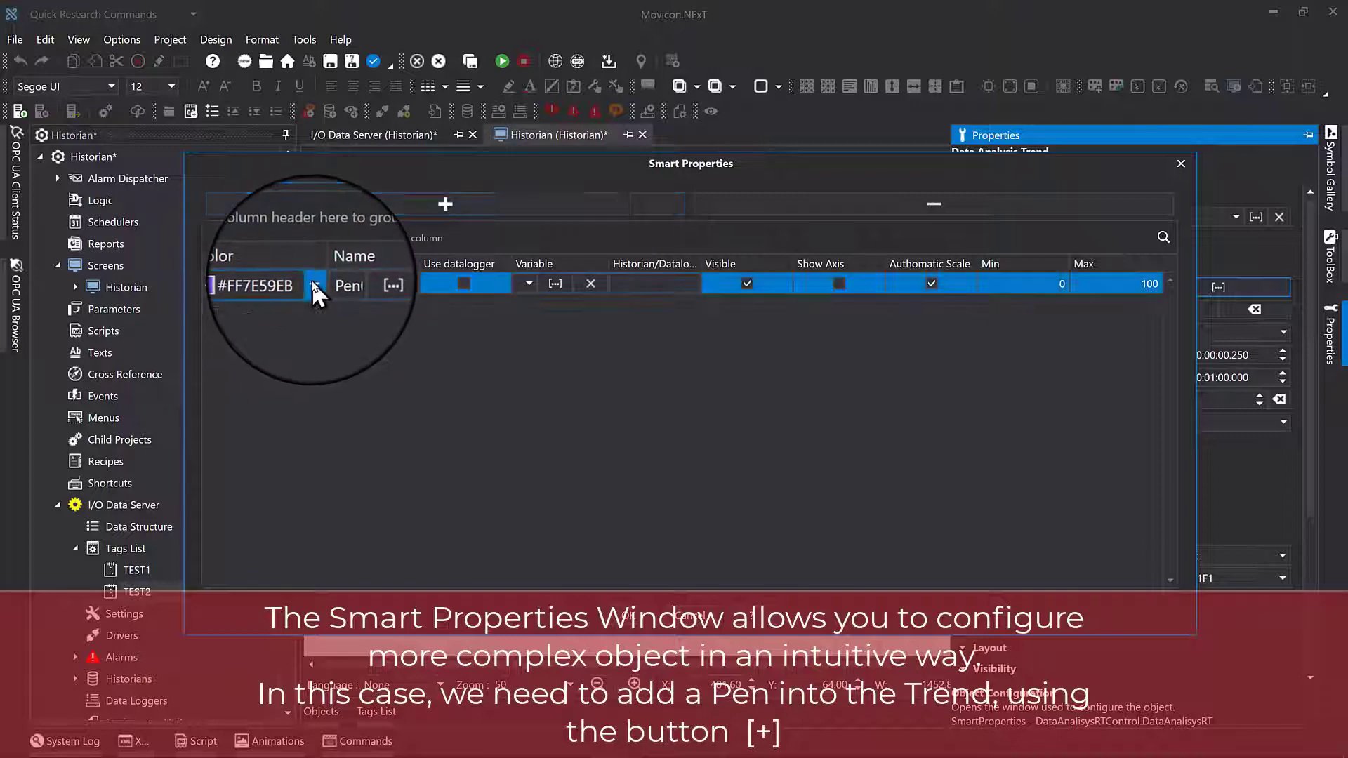
left_click(280, 347)
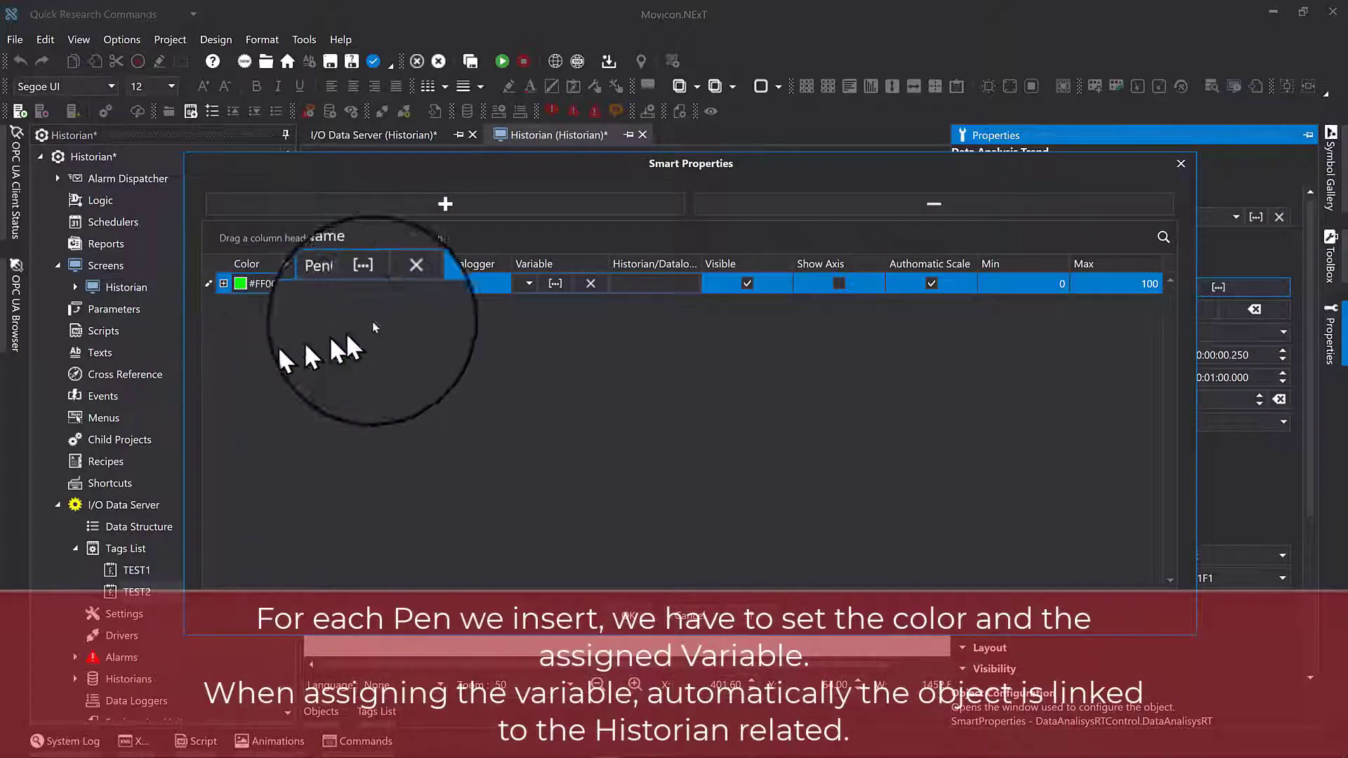
left_click(531, 284)
left_click(533, 308)
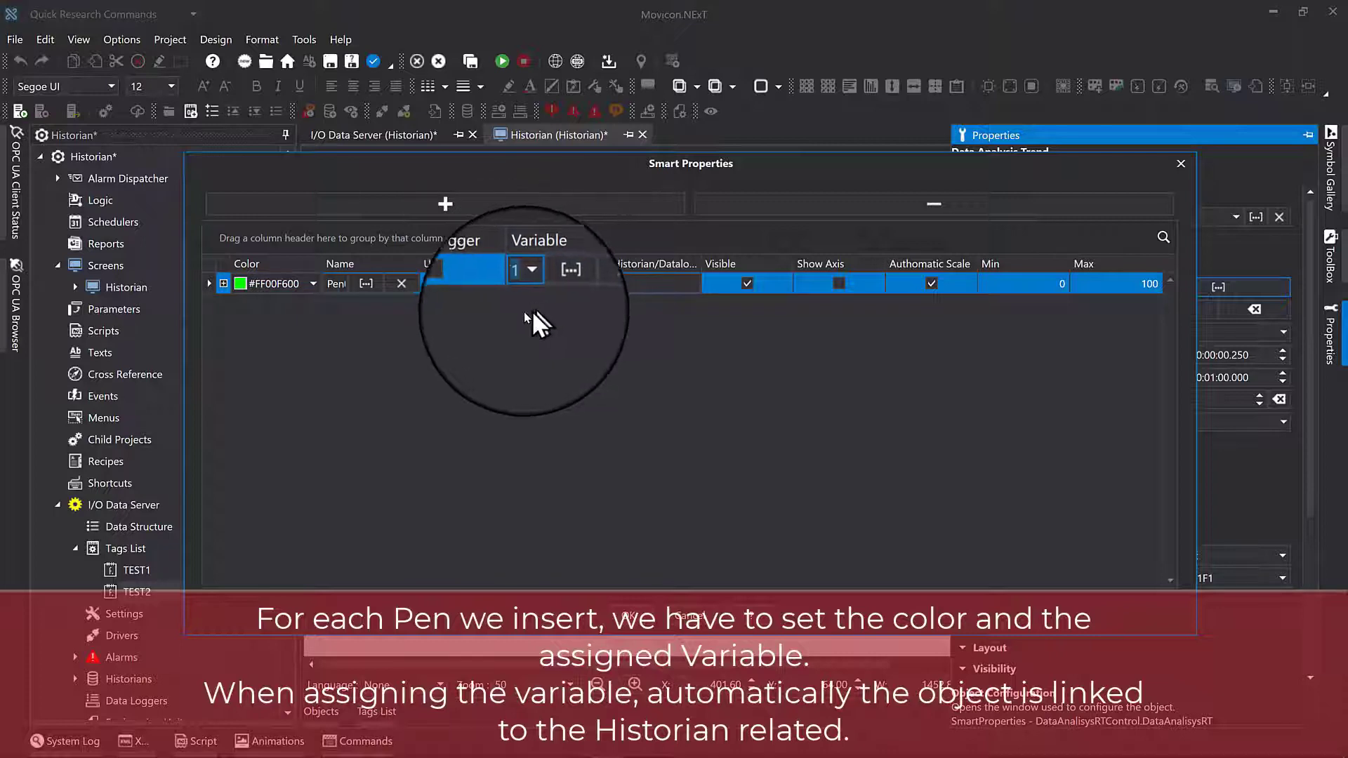
left_click(224, 283)
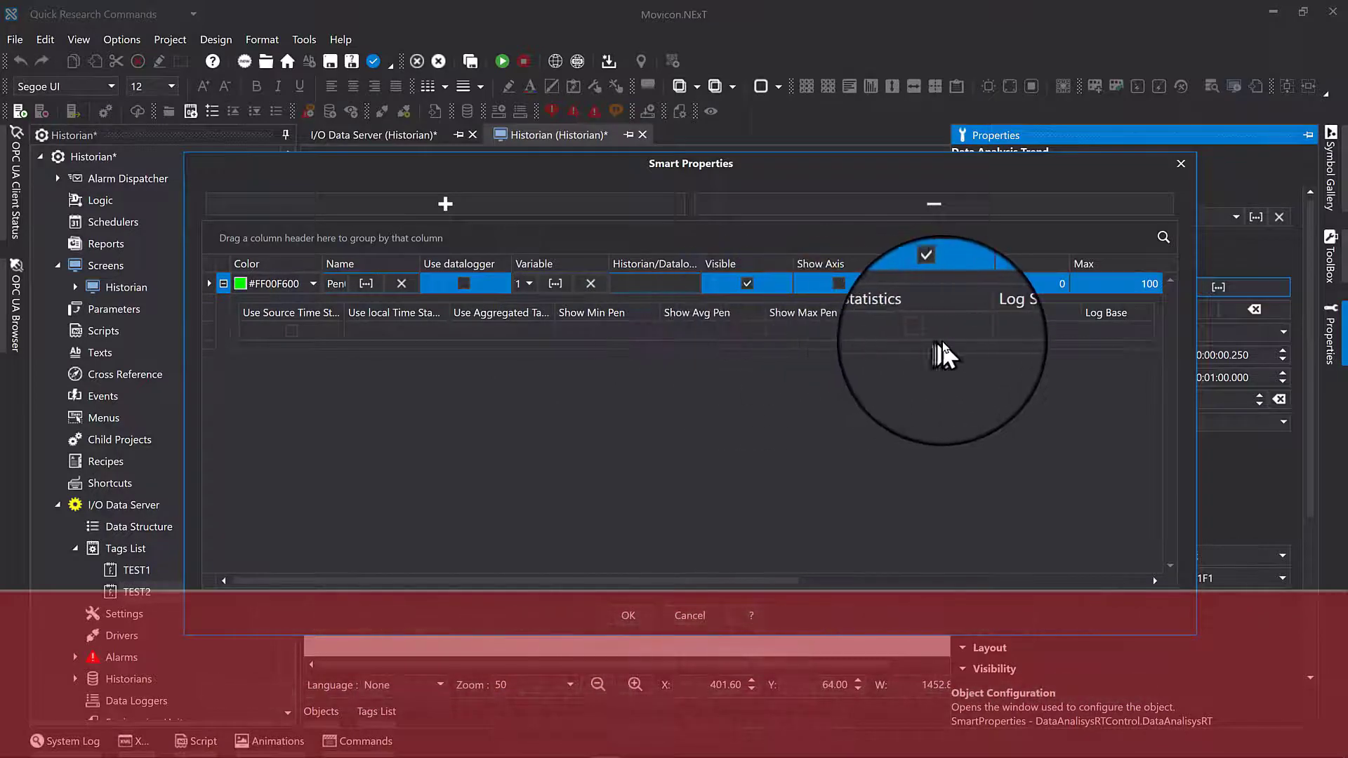
- Add a second, red pen bound to TEST2 and confirm the pen settings
left_click(495, 204)
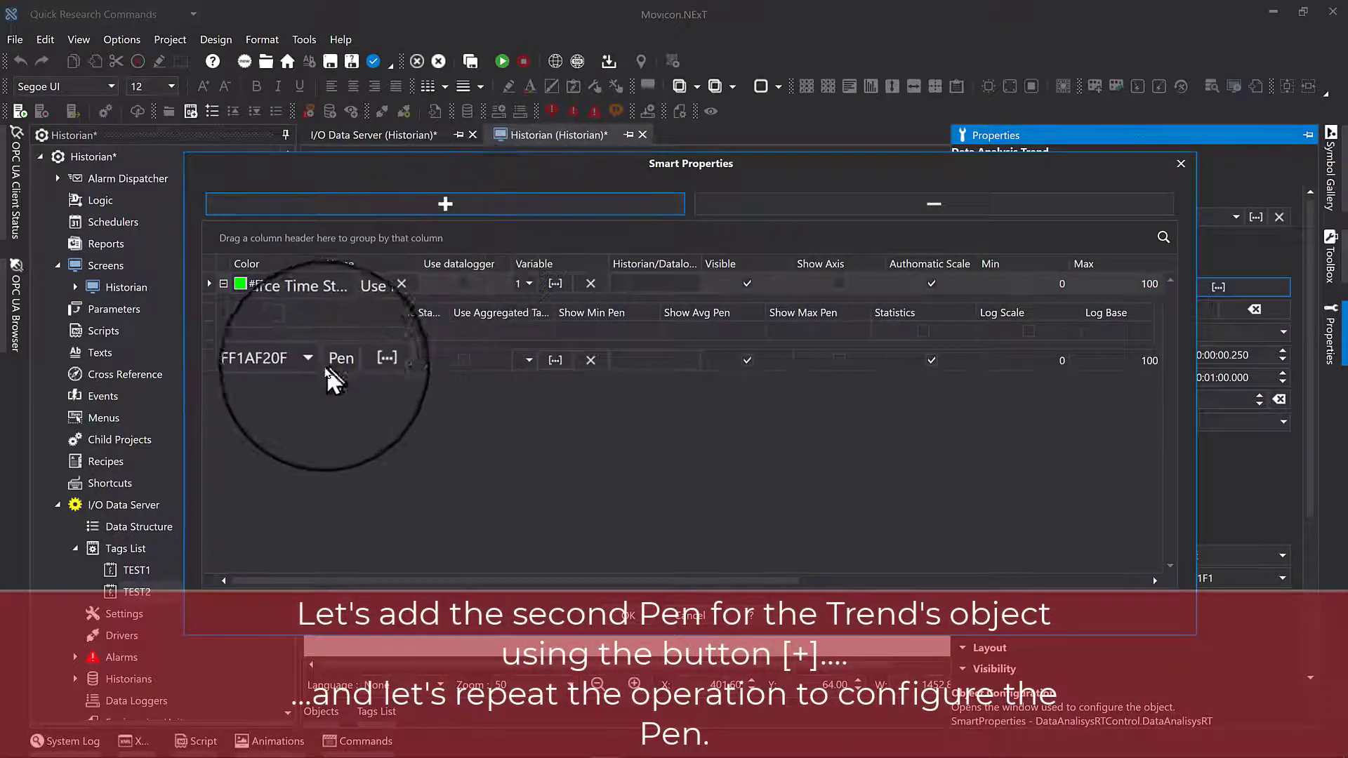
left_click(314, 361)
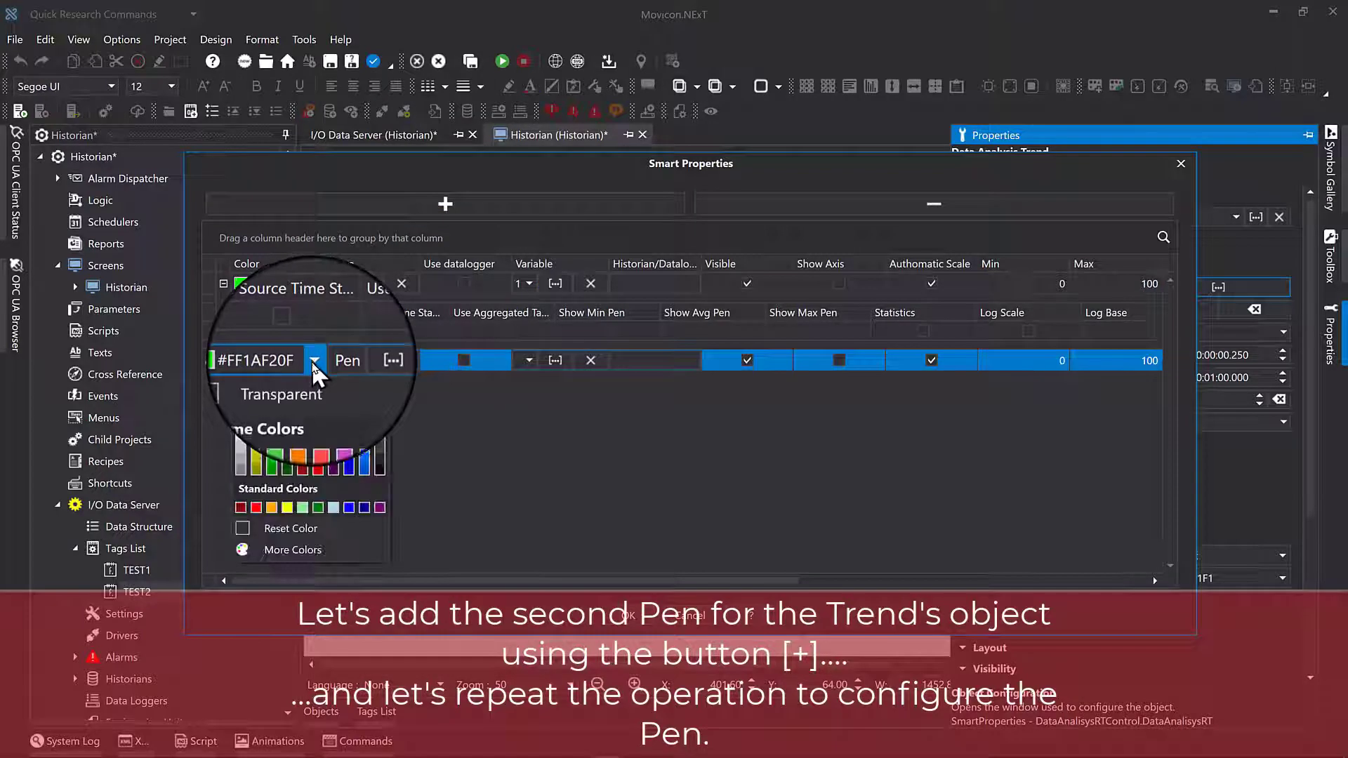
left_click(318, 431)
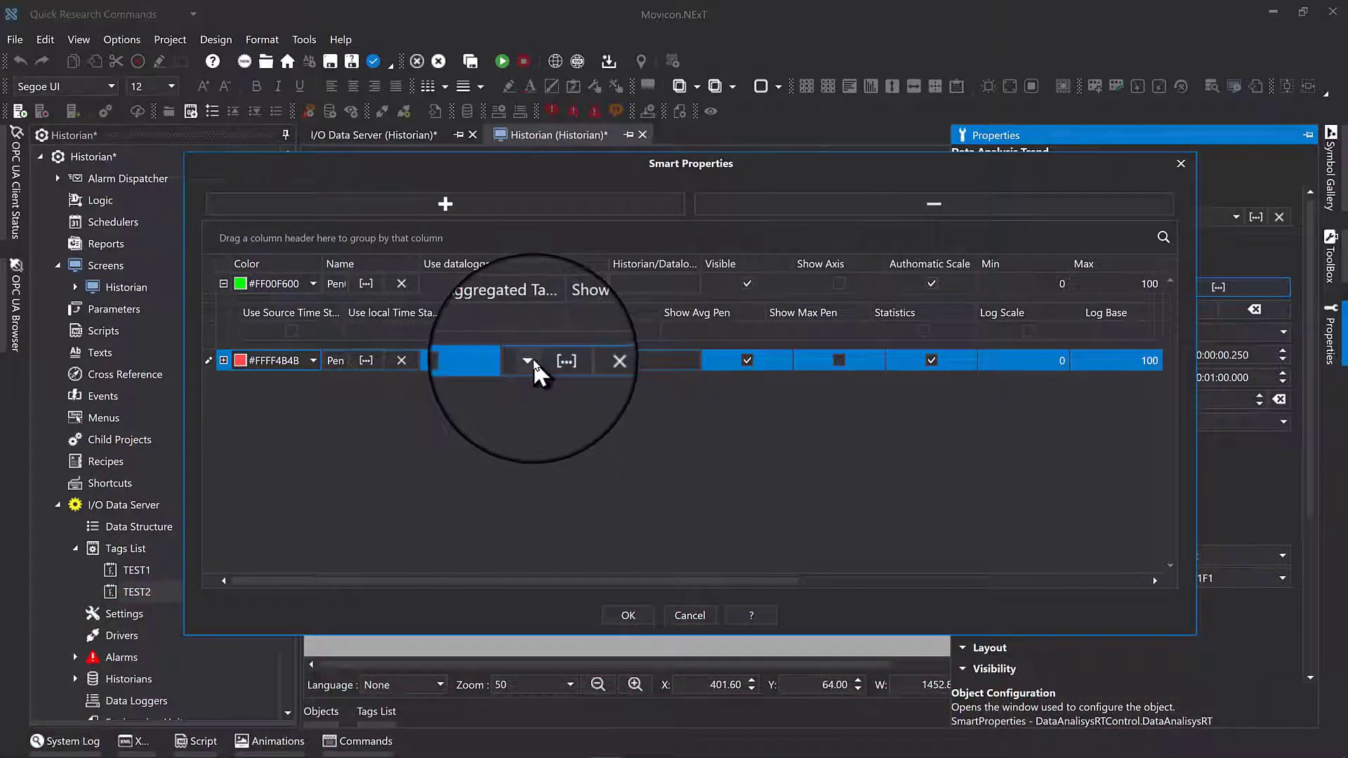
left_click(532, 359)
left_click(531, 400)
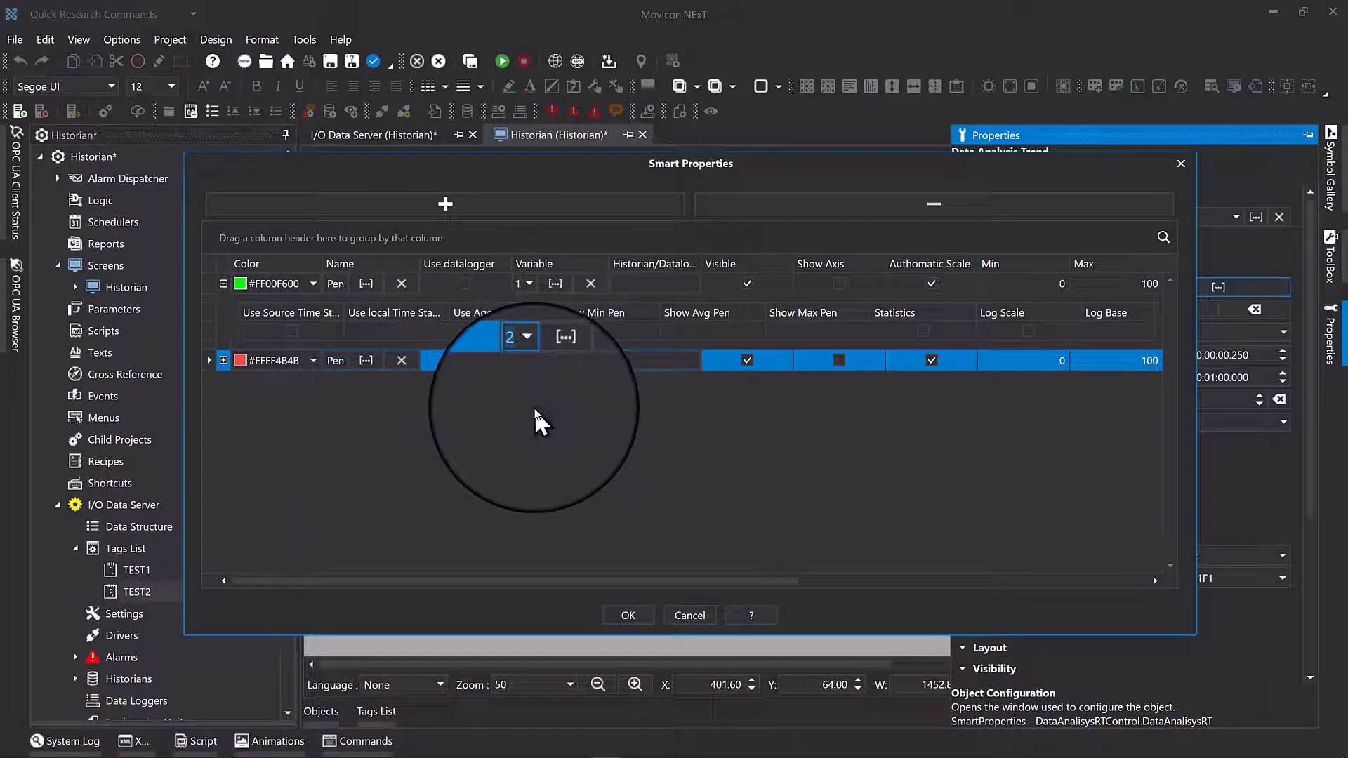
left_click(643, 630)
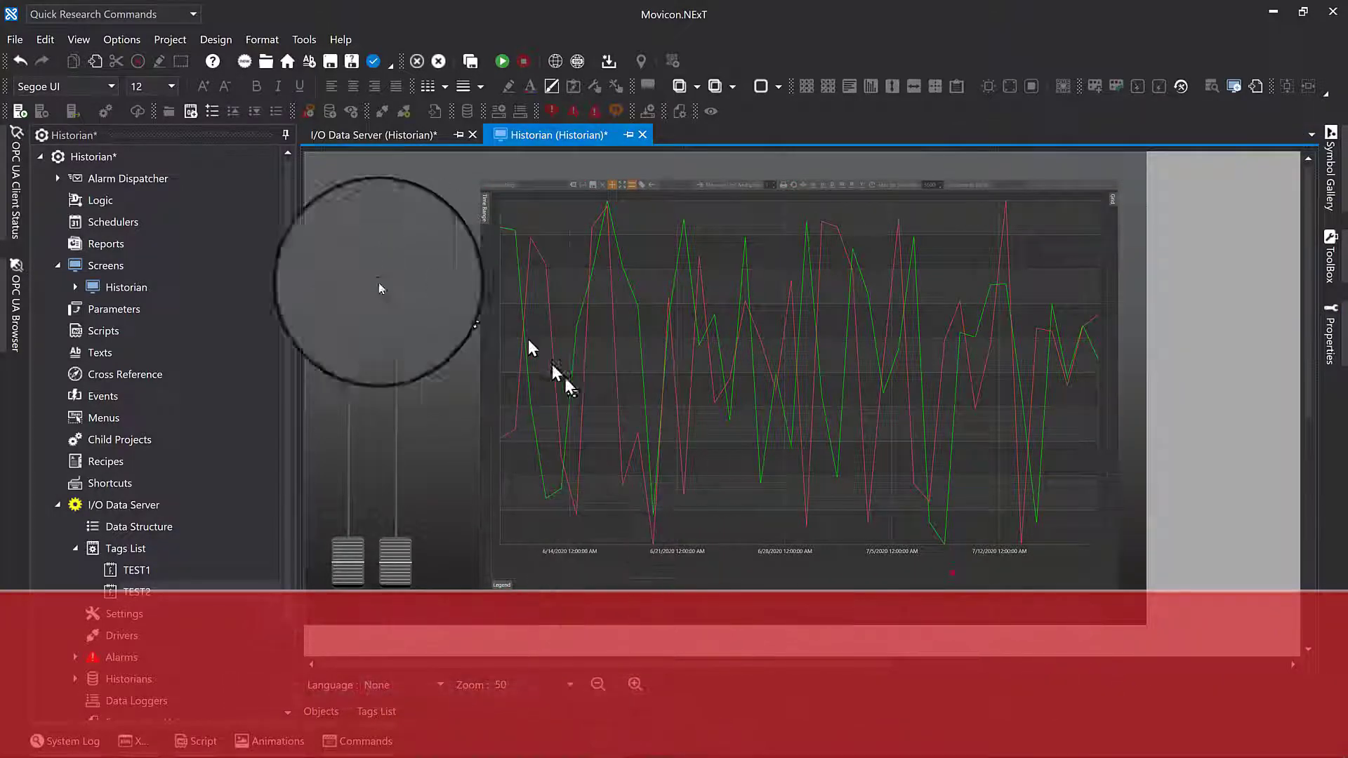
- In the project properties, set Startup Page Type to MainScreen and Startup Screen to Historian
left_click(79, 157)
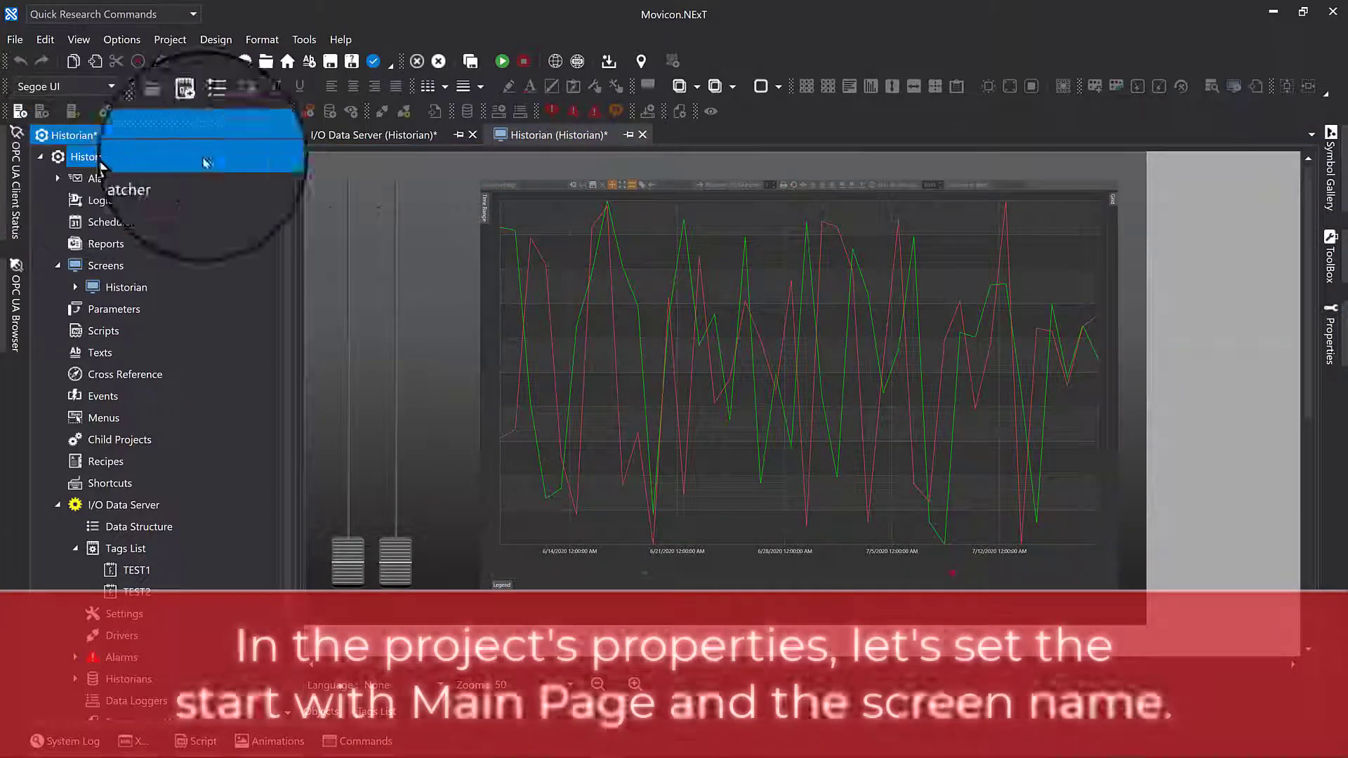
left_click(1332, 337)
left_click(1298, 217)
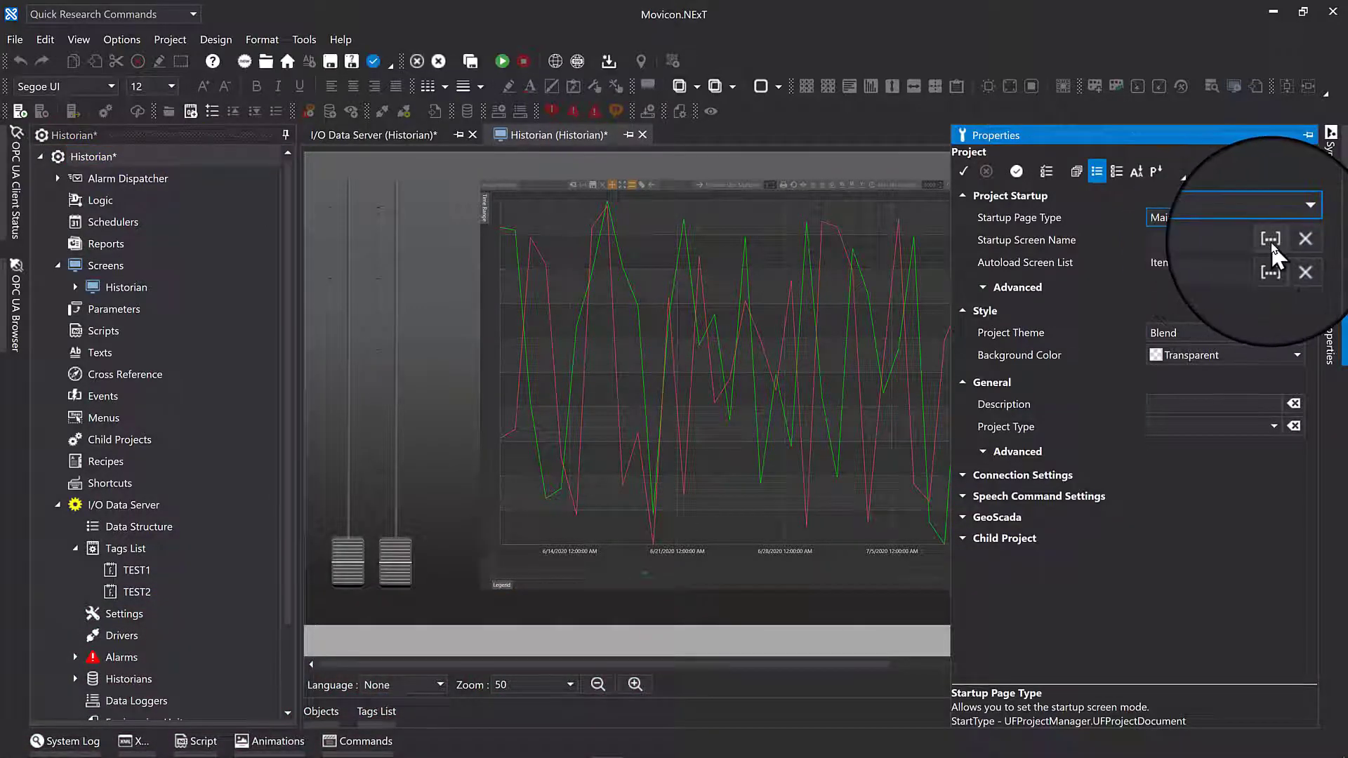
left_click(1271, 240)
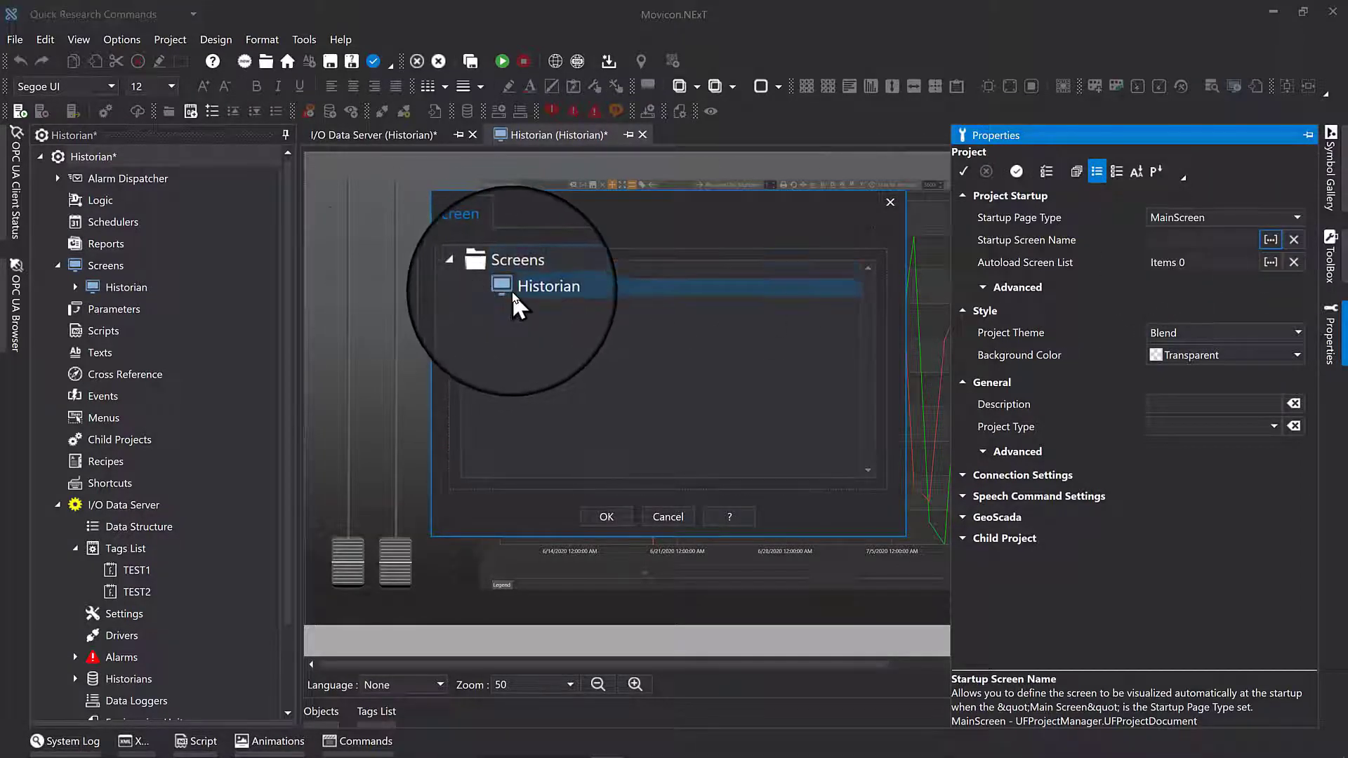
left_click(604, 518)
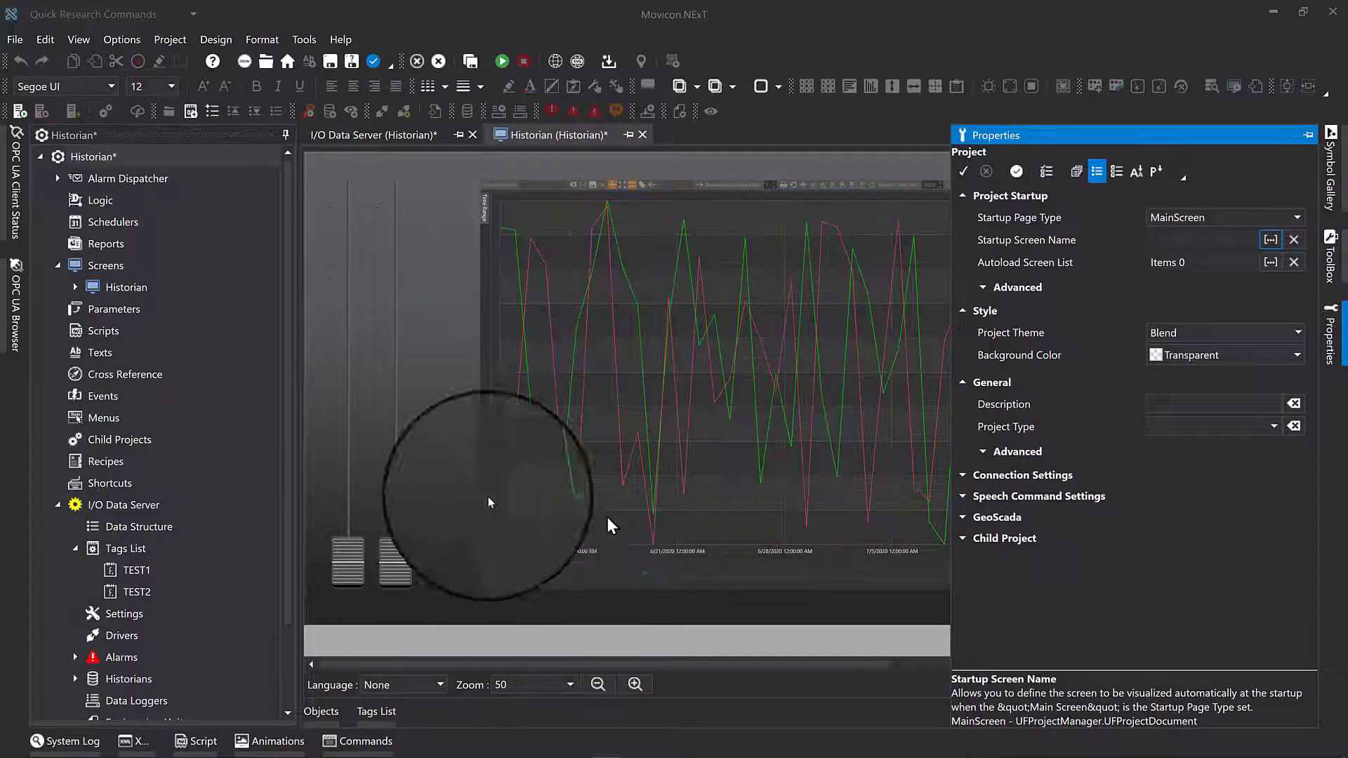
- Save the whole project and launch it in runtime
left_click(450, 481)
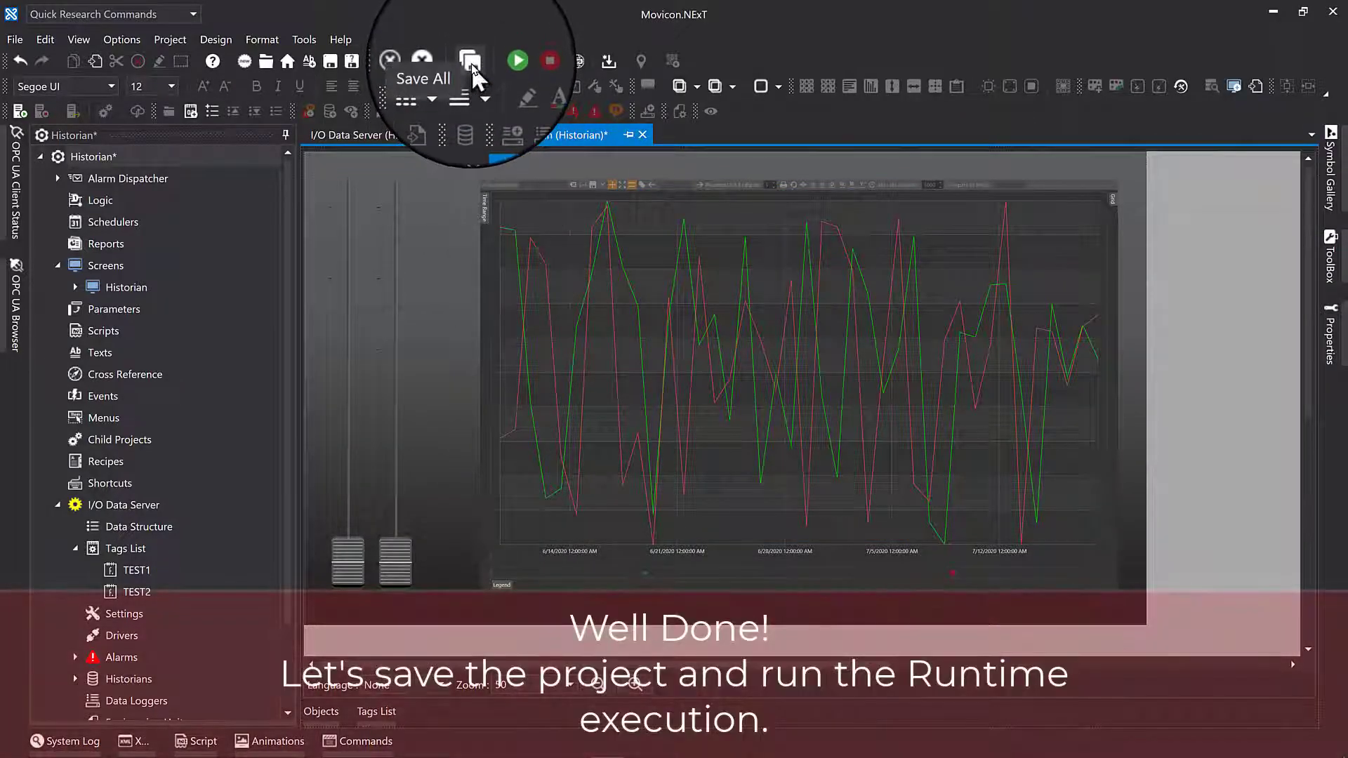
left_click(470, 64)
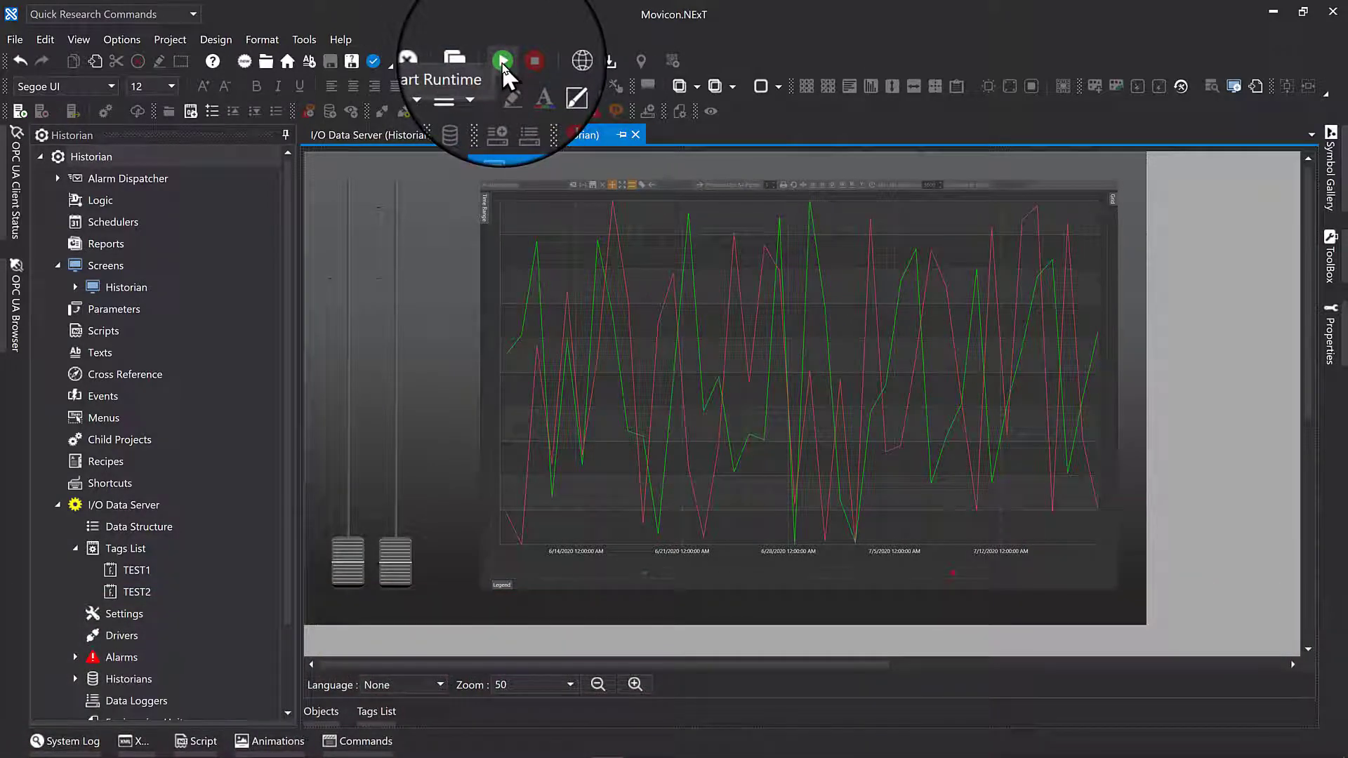
left_click(501, 62)
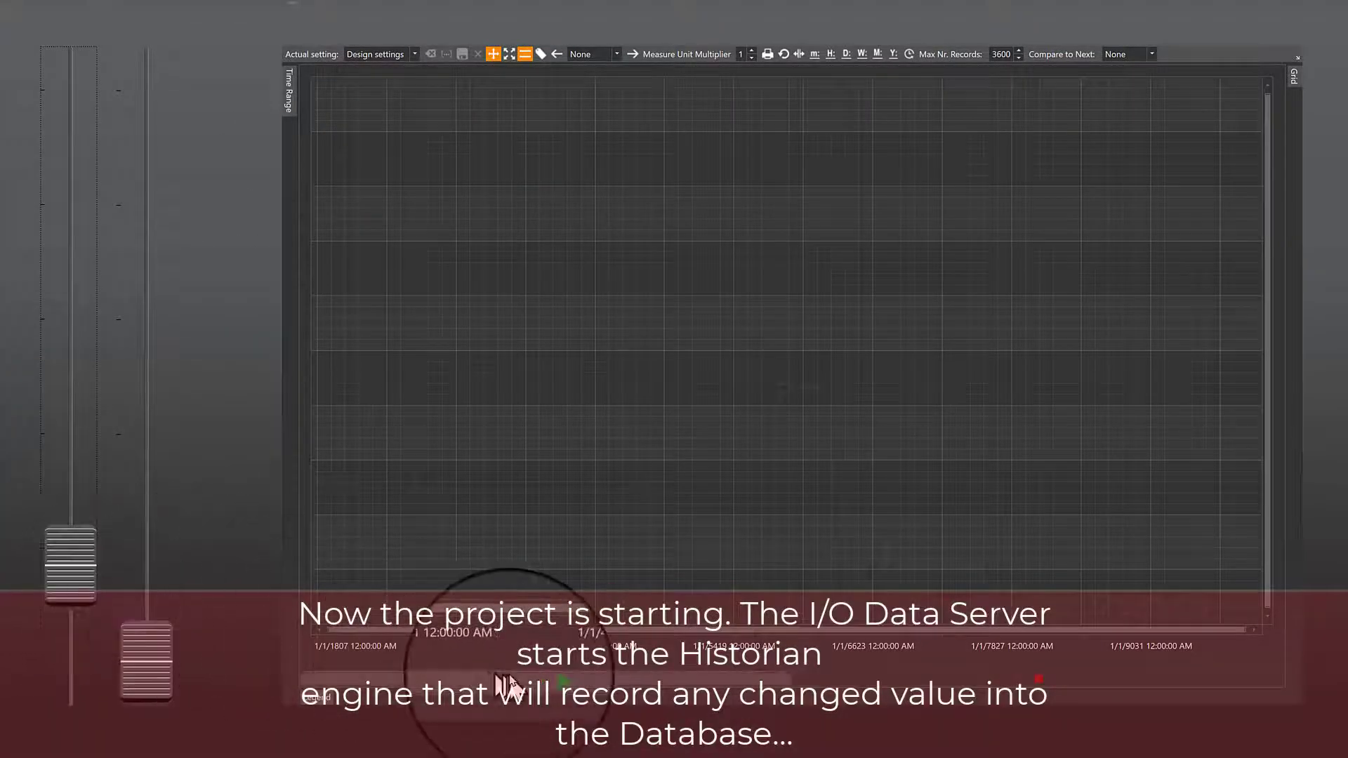
- Move the right and left sliders up and down repeatedly so the red and green traces oscillate
left_click(153, 659)
mouse_move(153, 659)
left_mouse_down()
mouse_move(171, 260)
mouse_move(156, 495)
mouse_move(180, 265)
mouse_move(177, 381)
left_mouse_up()
mouse_move(92, 524)
left_mouse_down()
mouse_move(86, 179)
mouse_move(86, 553)
mouse_move(76, 366)
left_mouse_up()
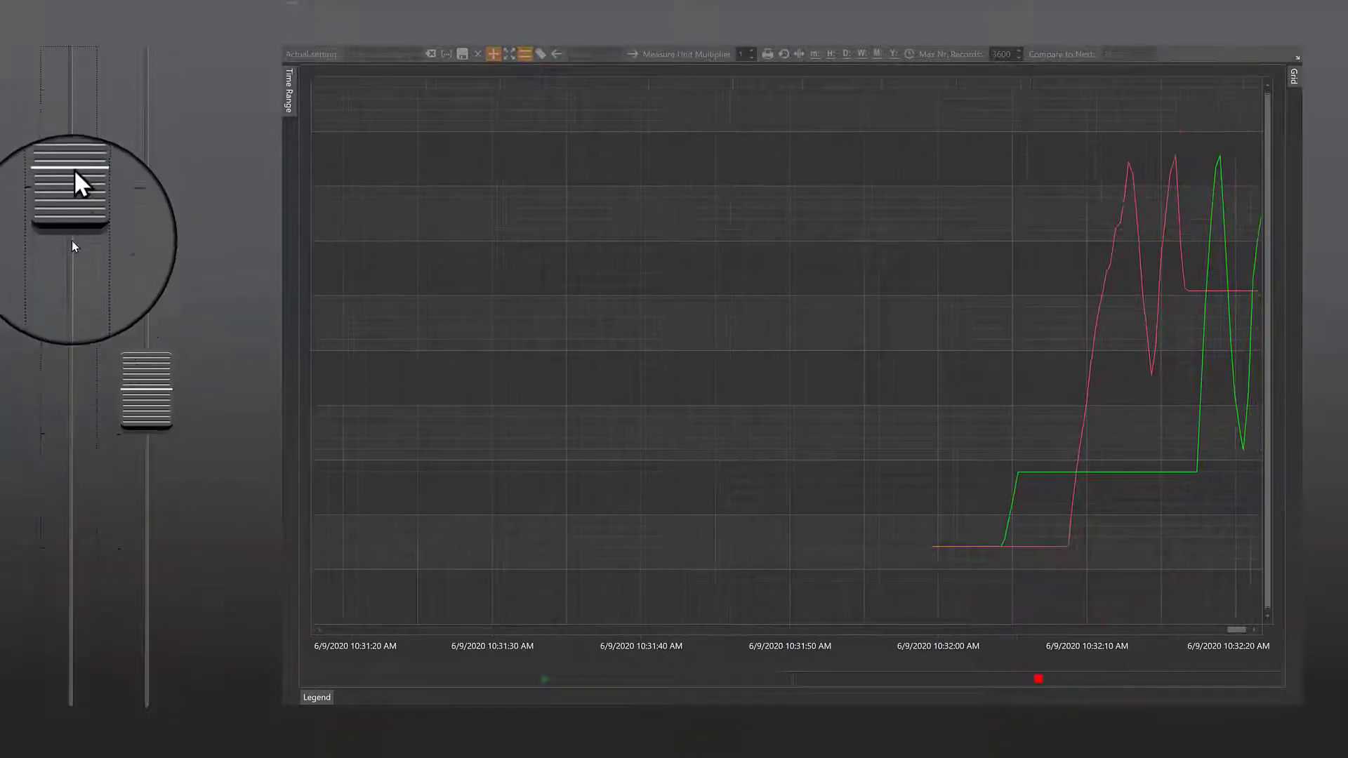
left_click_drag(75, 169, 78, 431)
left_click_drag(145, 404, 158, 264)
left_click_drag(151, 351, 168, 225)
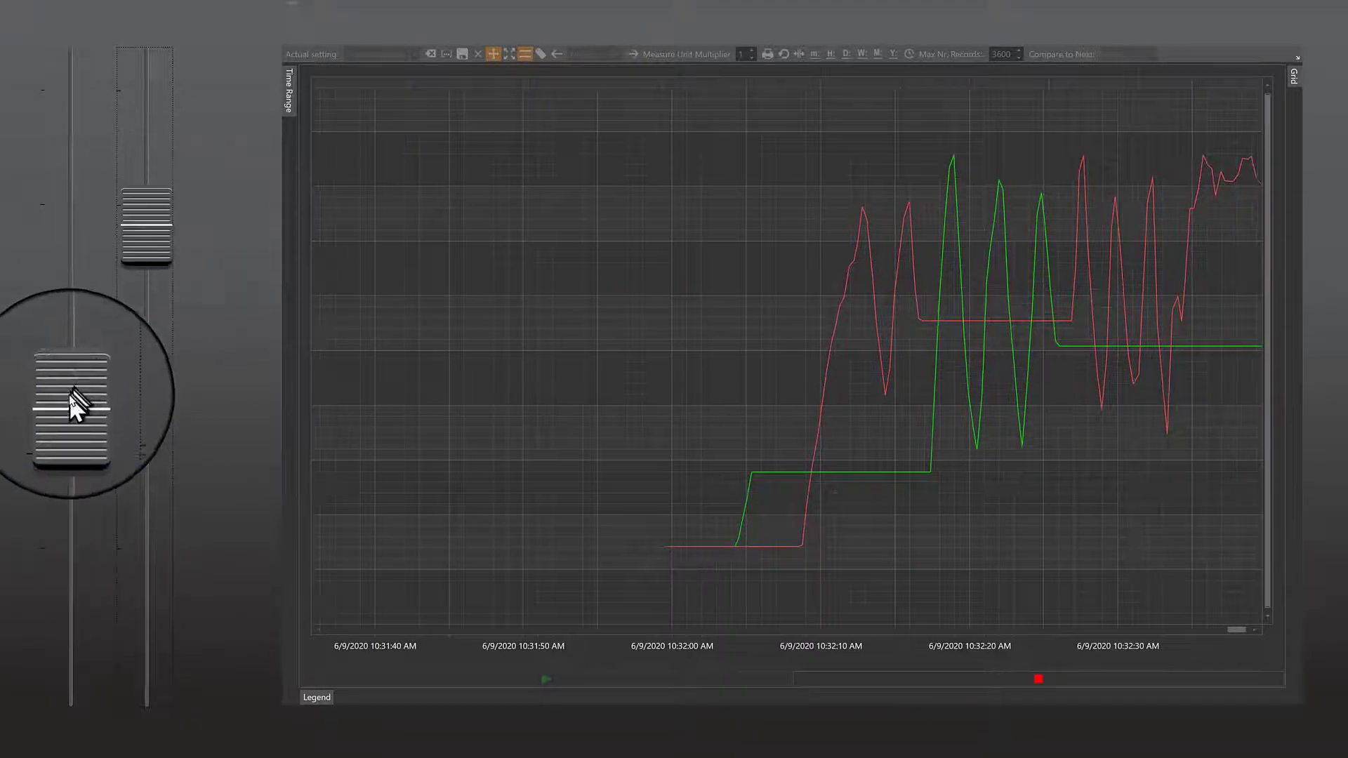
left_click_drag(71, 395, 106, 469)
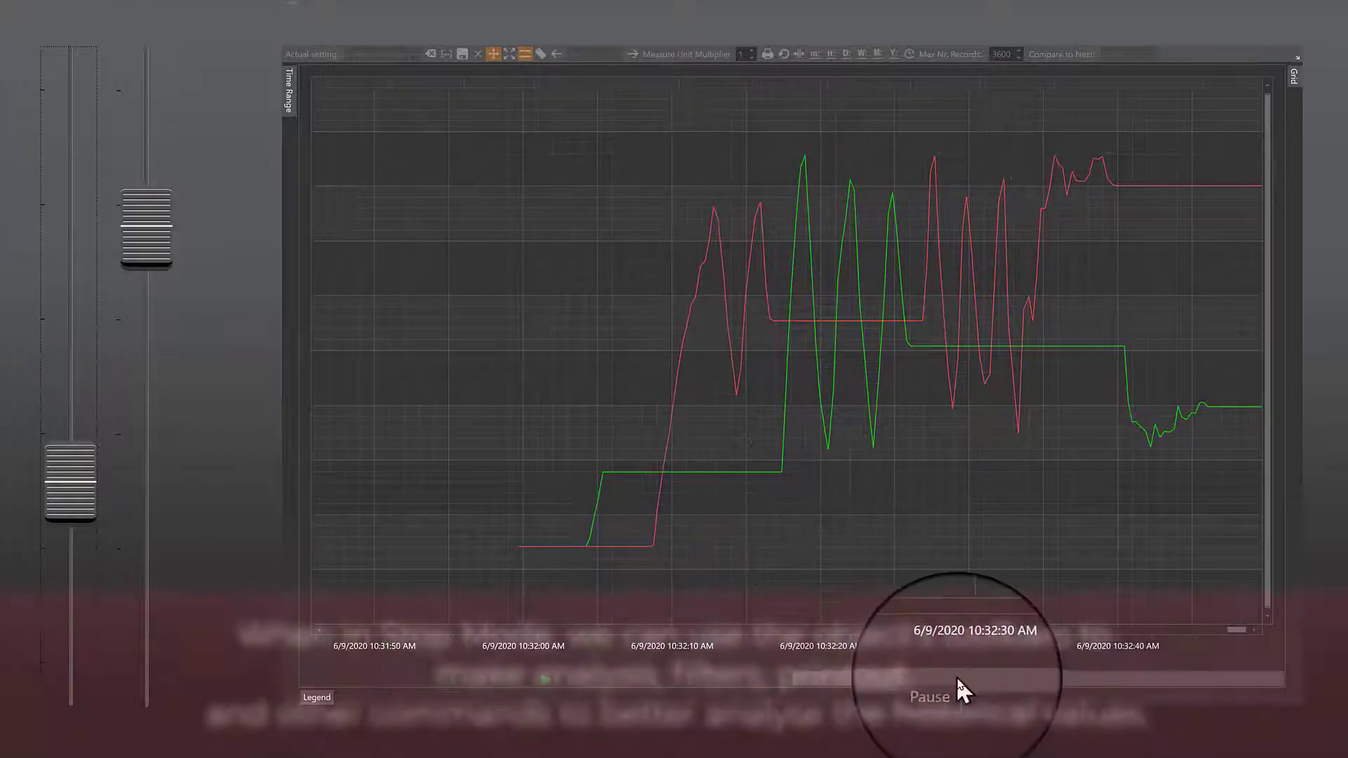
- Pause the trend, highlight the red then green pen to view their scales, deselect, and resume
left_click(958, 678)
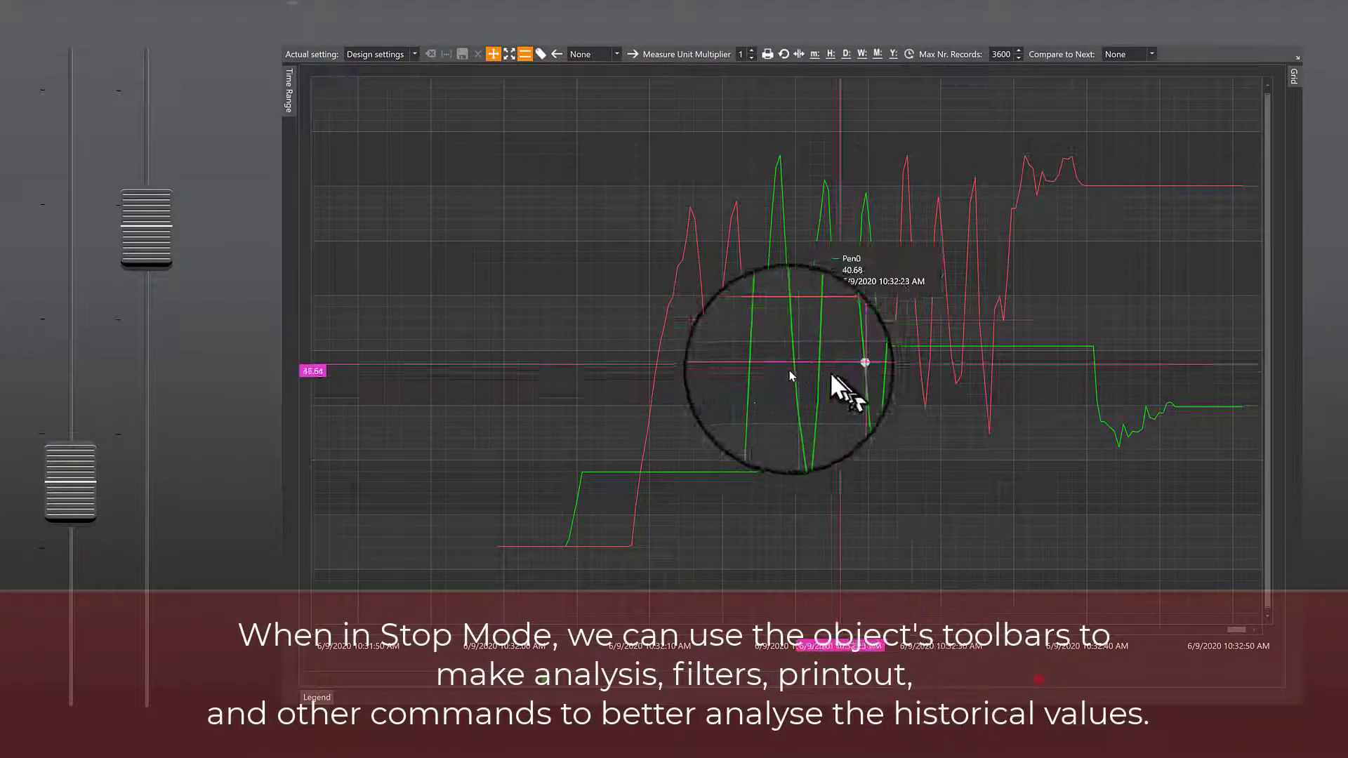
left_click(907, 172)
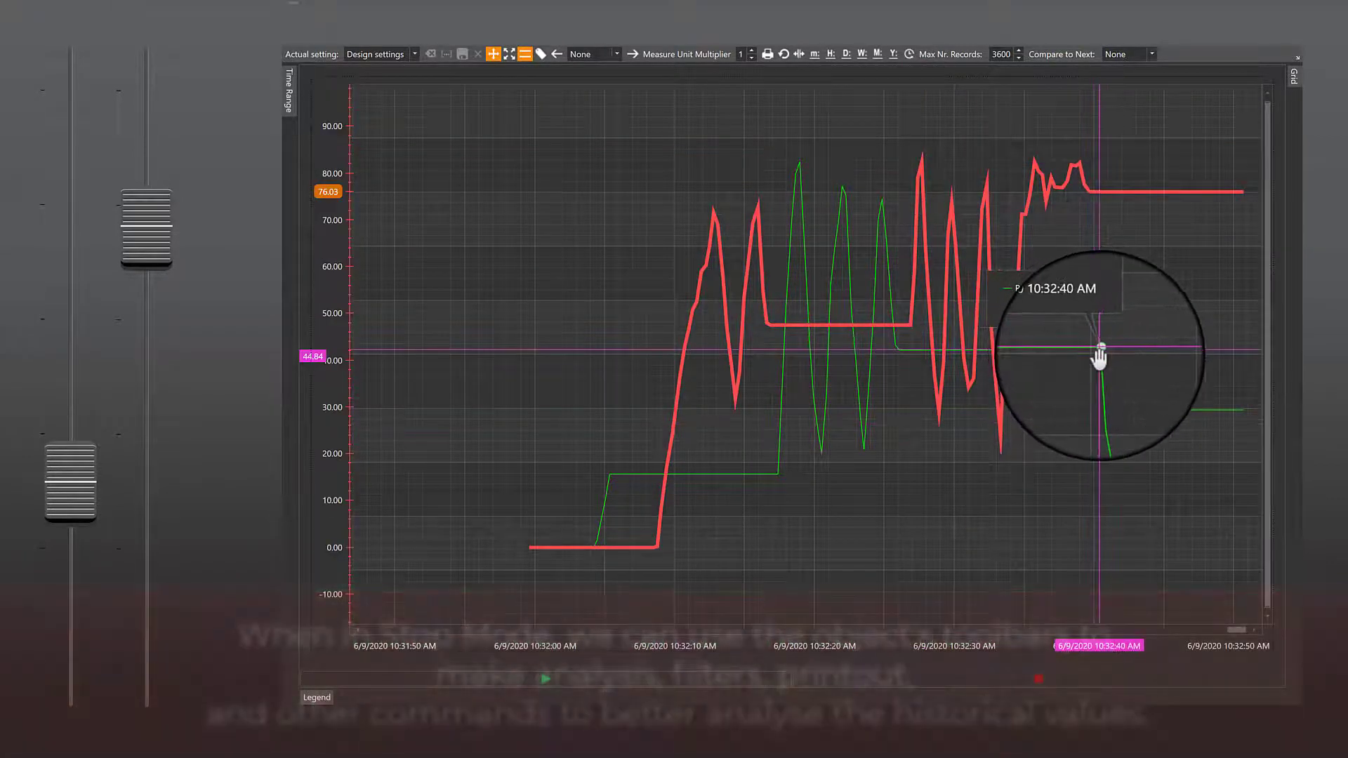
left_click(1100, 349)
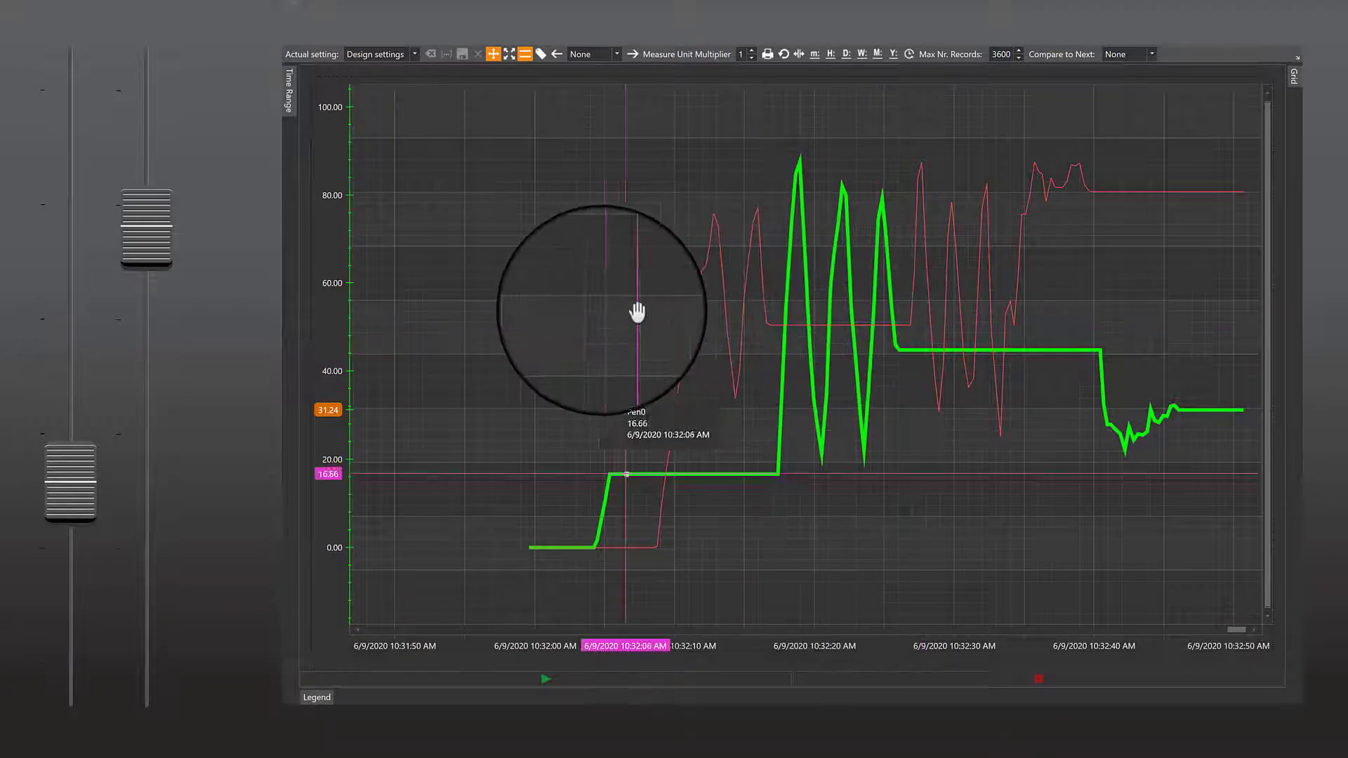
left_click(602, 314)
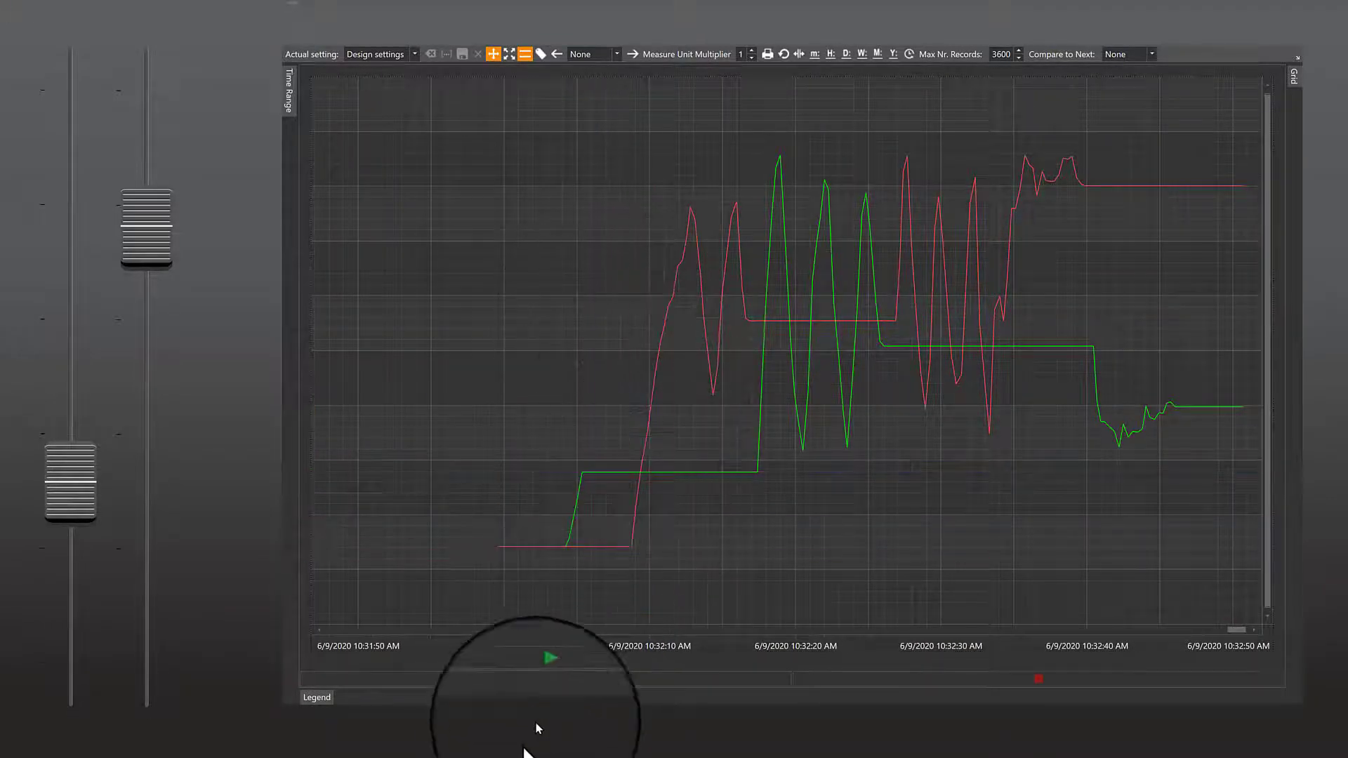
left_click(549, 676)
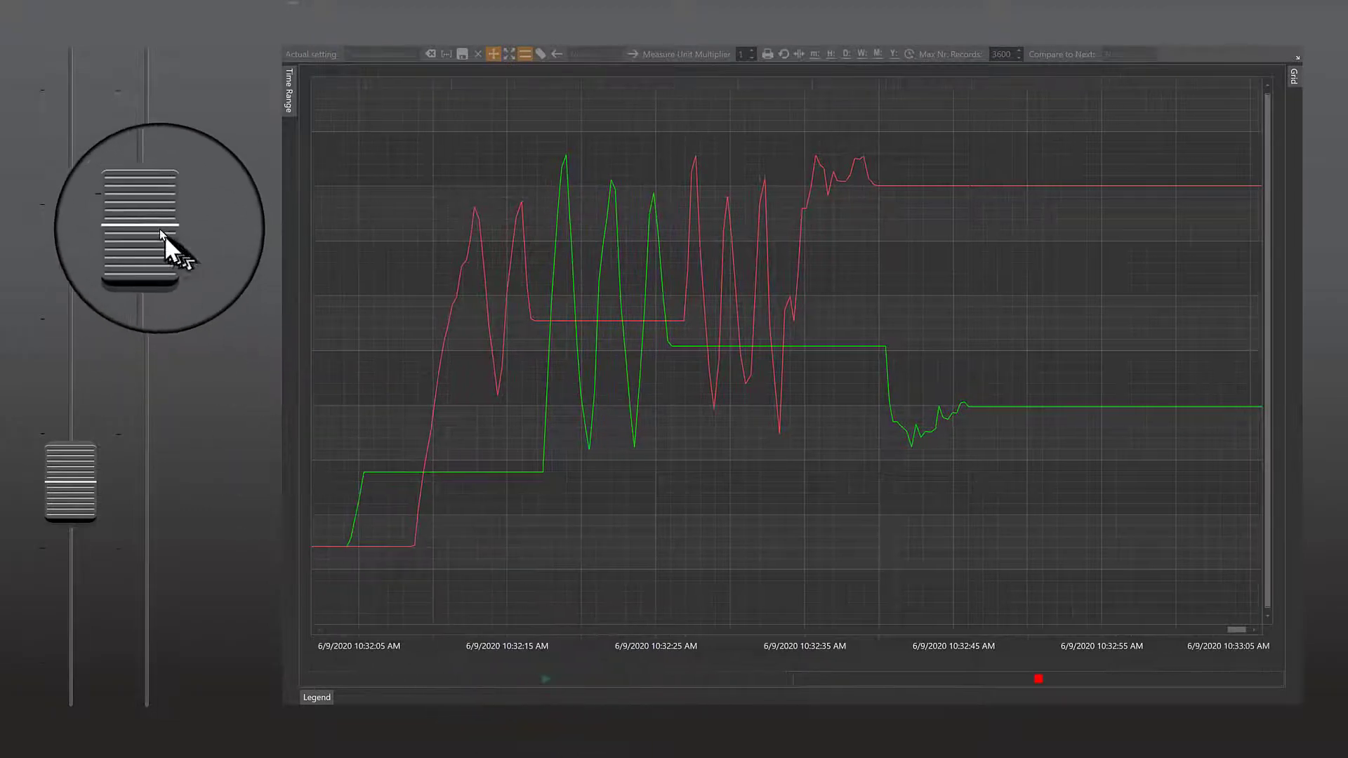
- Drop the right slider near the bottom and raise the left slider near the top
left_click_drag(160, 229, 138, 597)
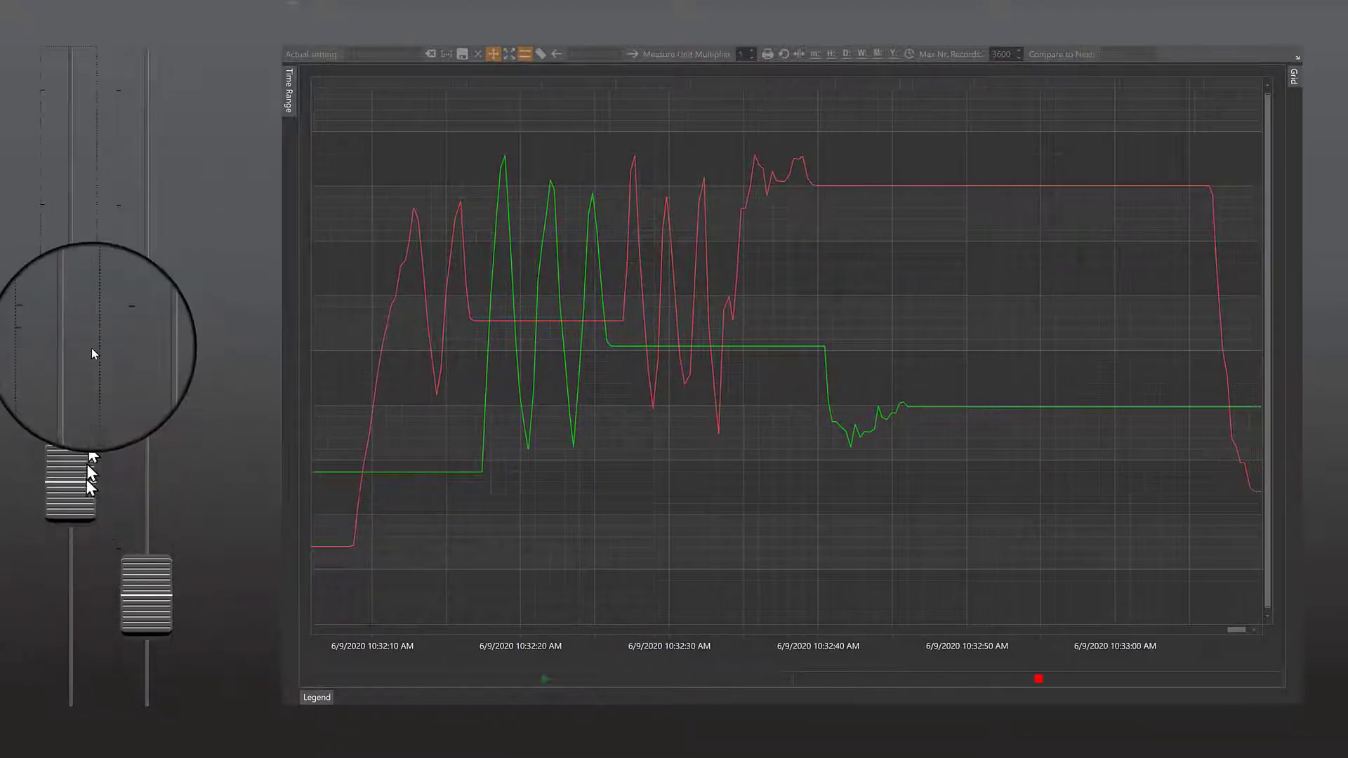
left_click_drag(84, 456, 80, 165)
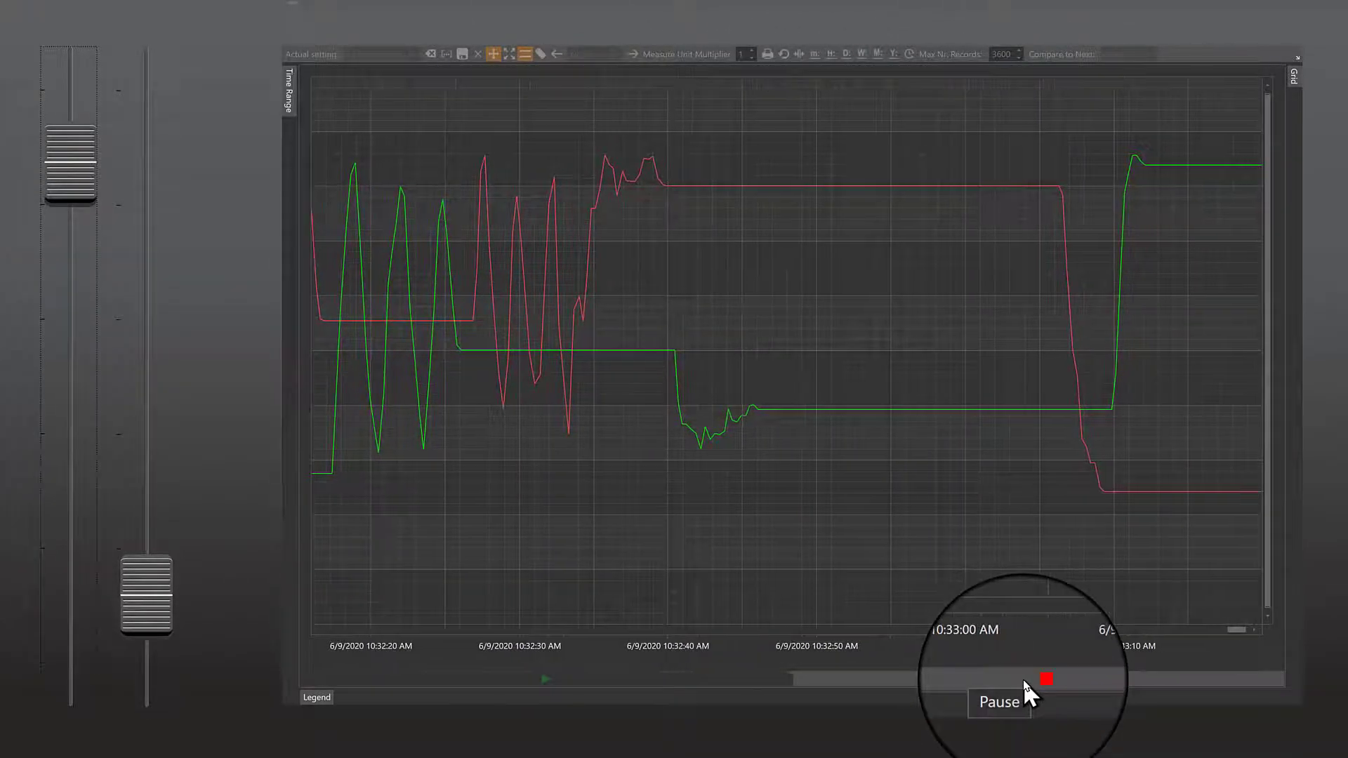
- Pause the chart, shift its time window later, and zoom out to span 10:32:07–10:33:31
left_click(1025, 680)
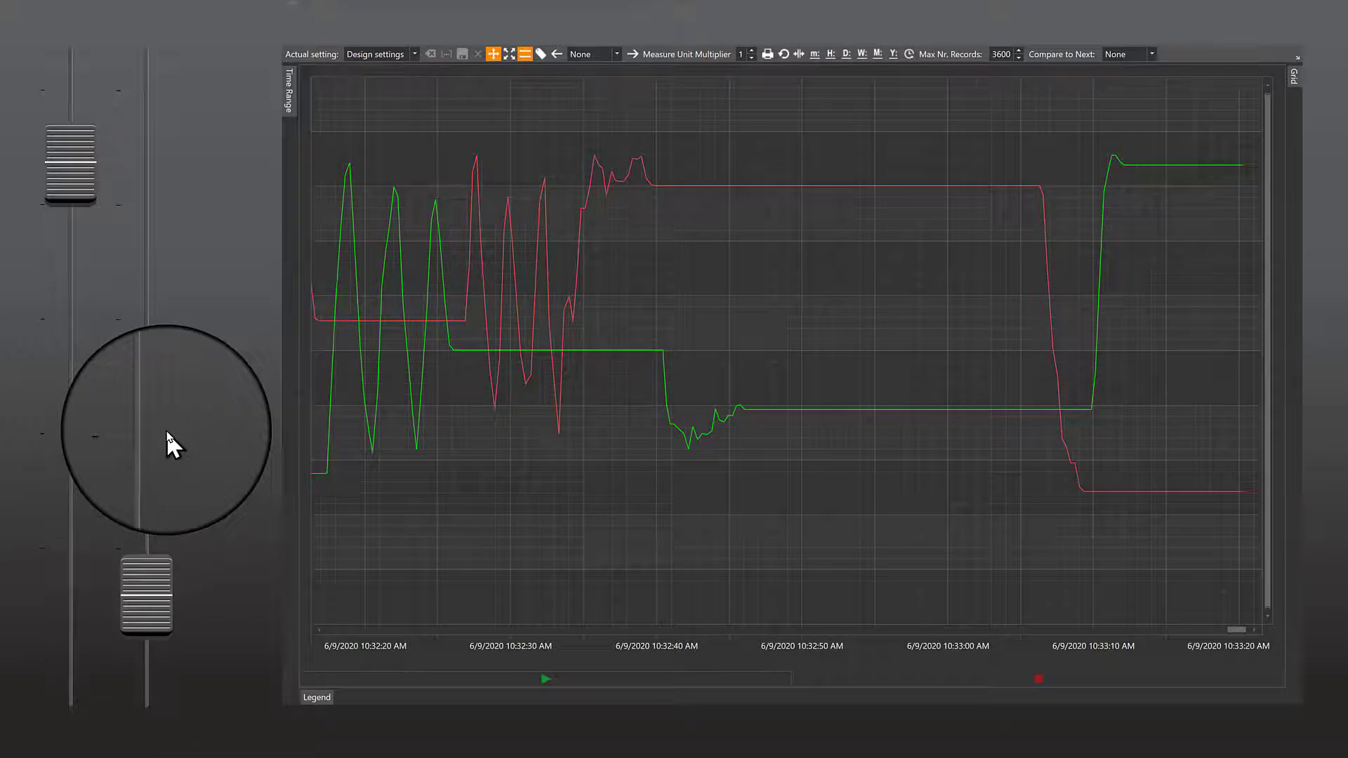
left_click(478, 680)
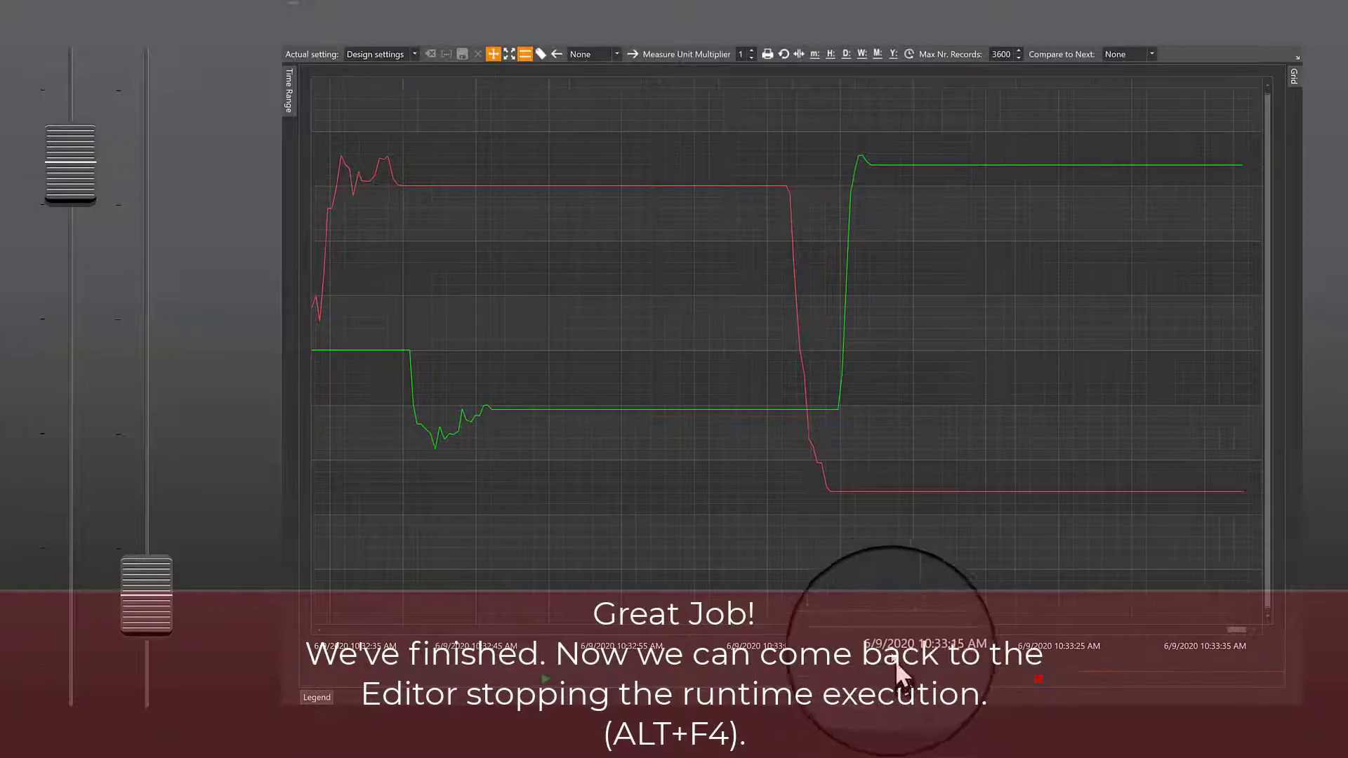
scroll(717, 559, "down", 3)
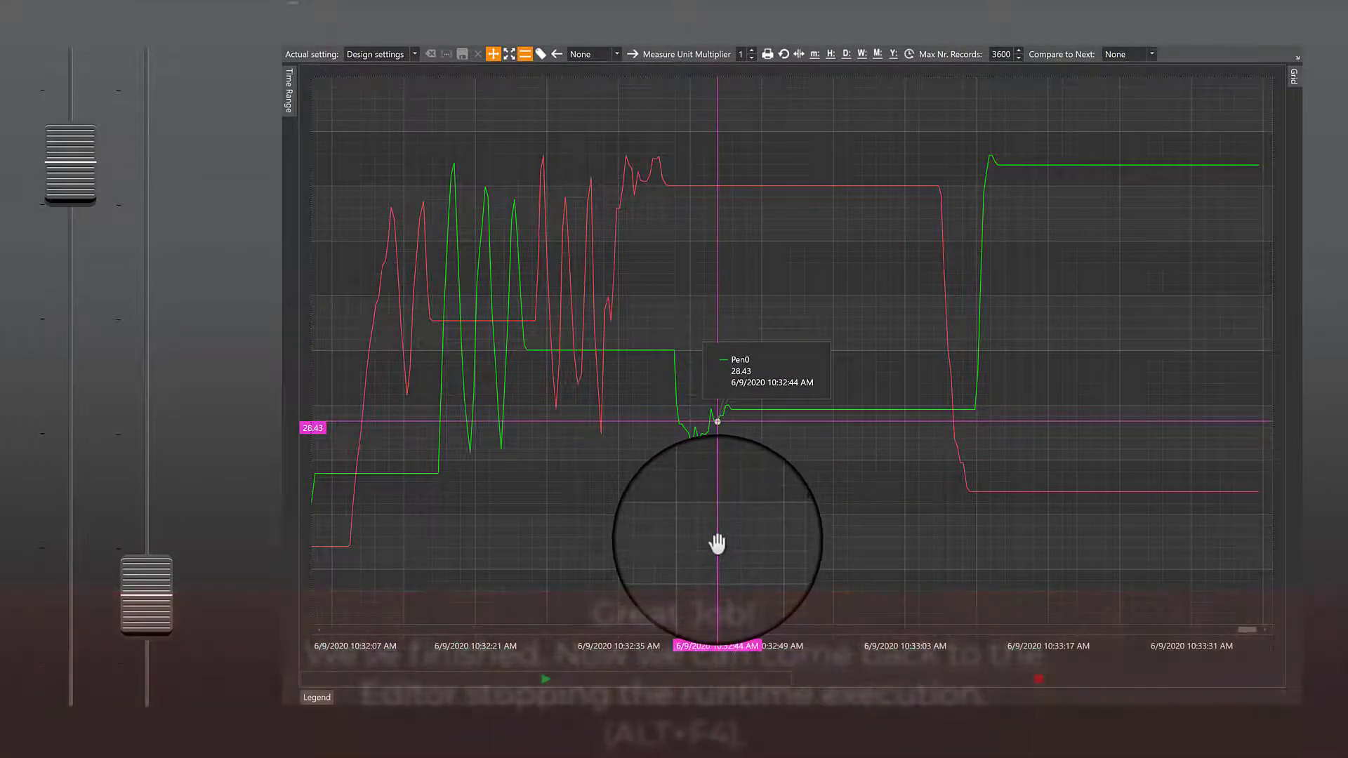